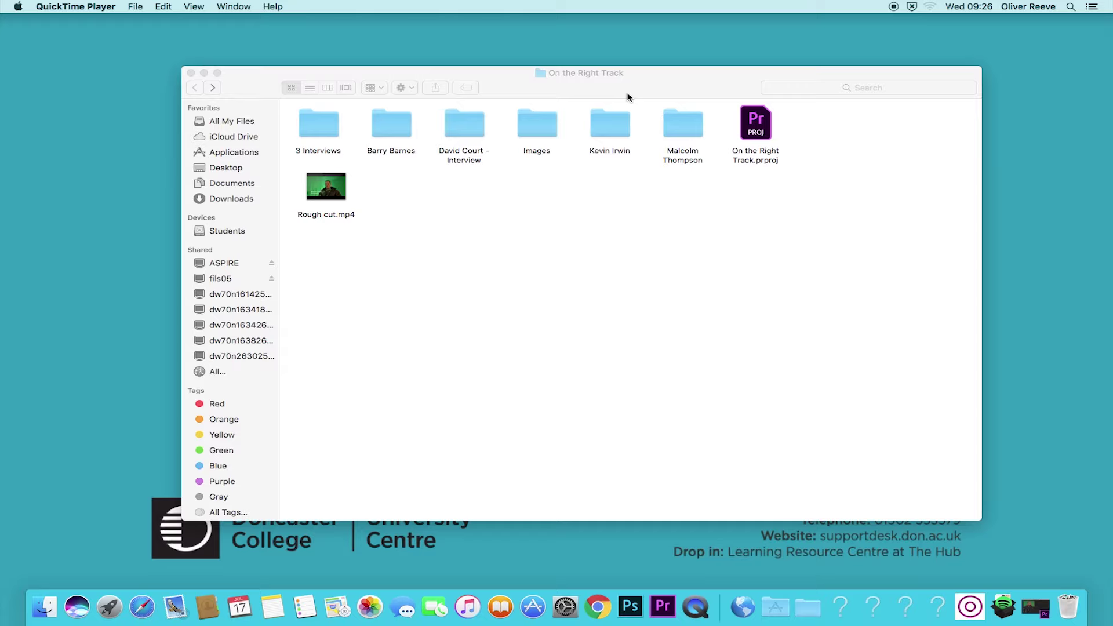
{"action": "left_click", "coordinate": [681, 128]}
{"action": "double_click", "coordinate": [681, 129]}
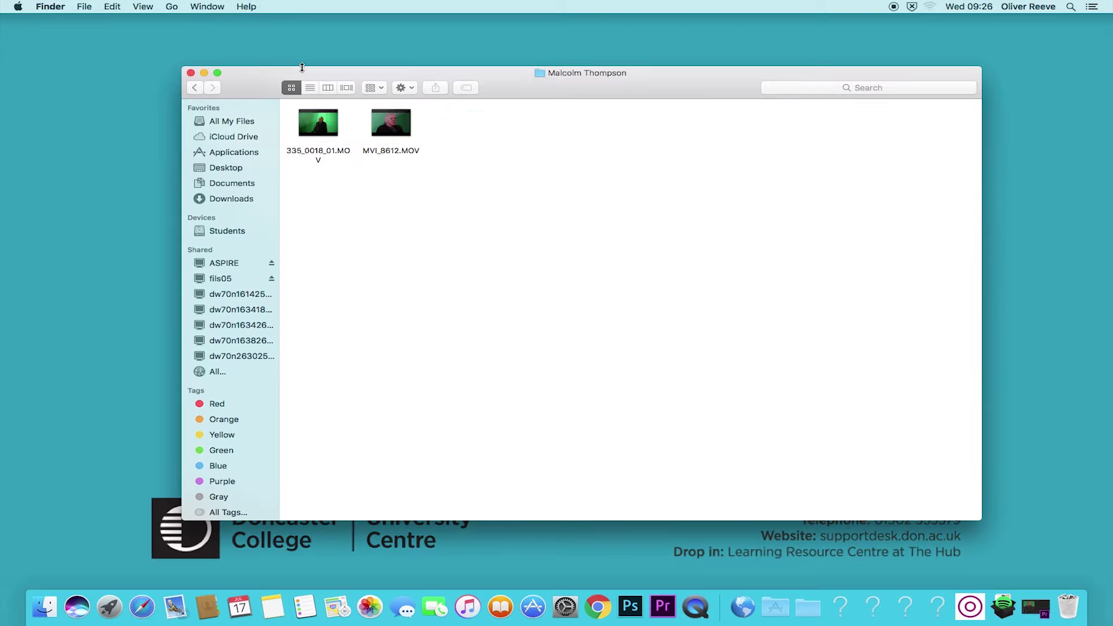
{"action": "left_click", "coordinate": [195, 88]}
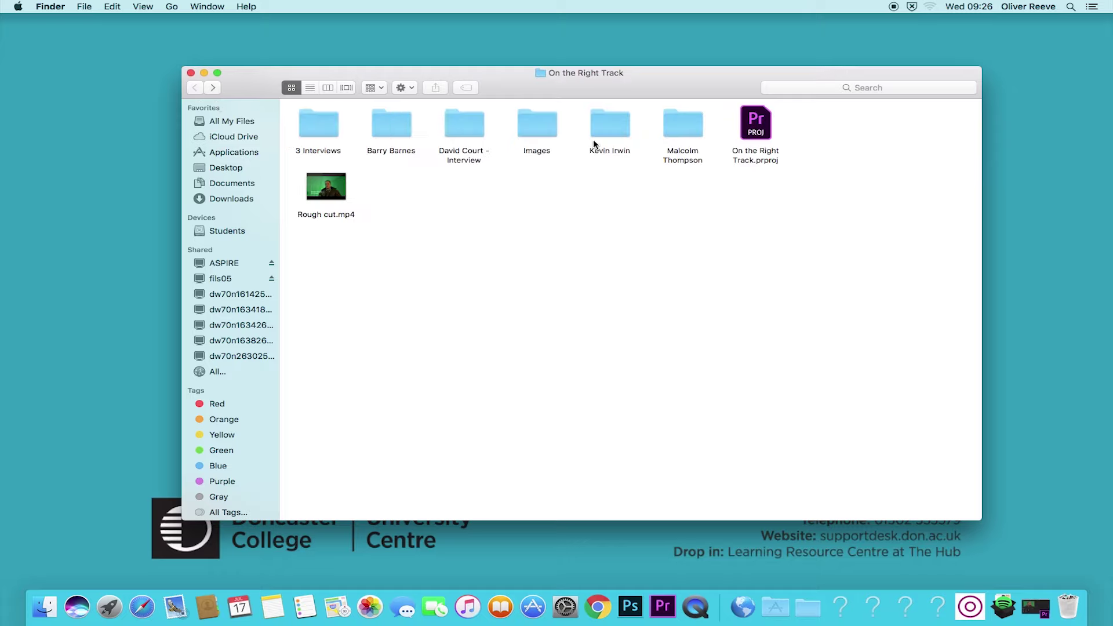
{"action": "double_click", "coordinate": [690, 132]}
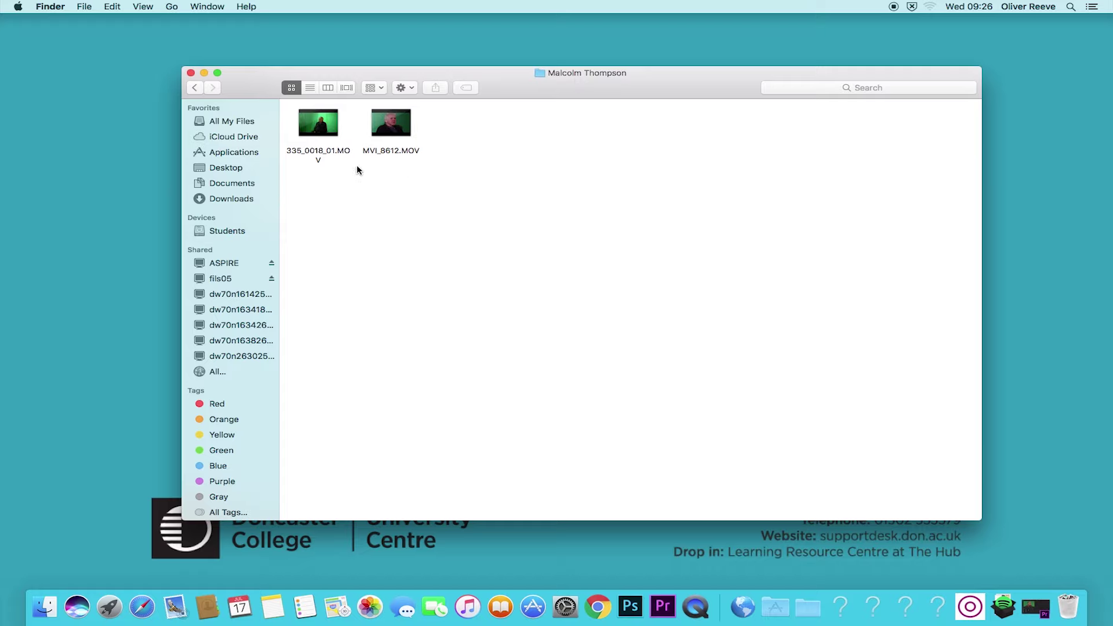
{"action": "left_click", "coordinate": [196, 88]}
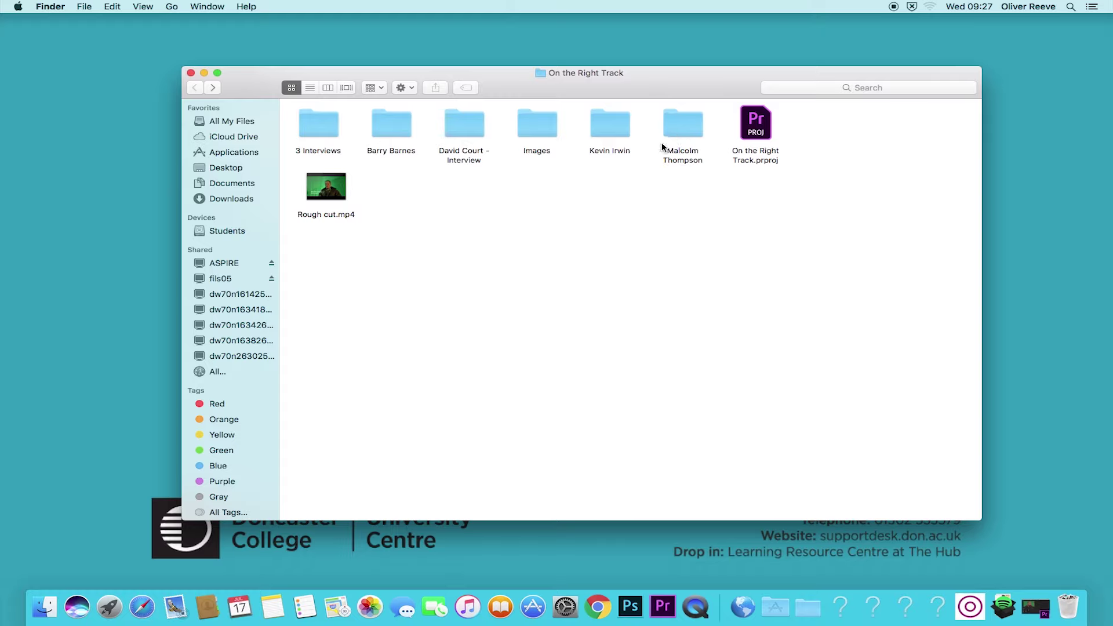
{"action": "double_click", "coordinate": [685, 127]}
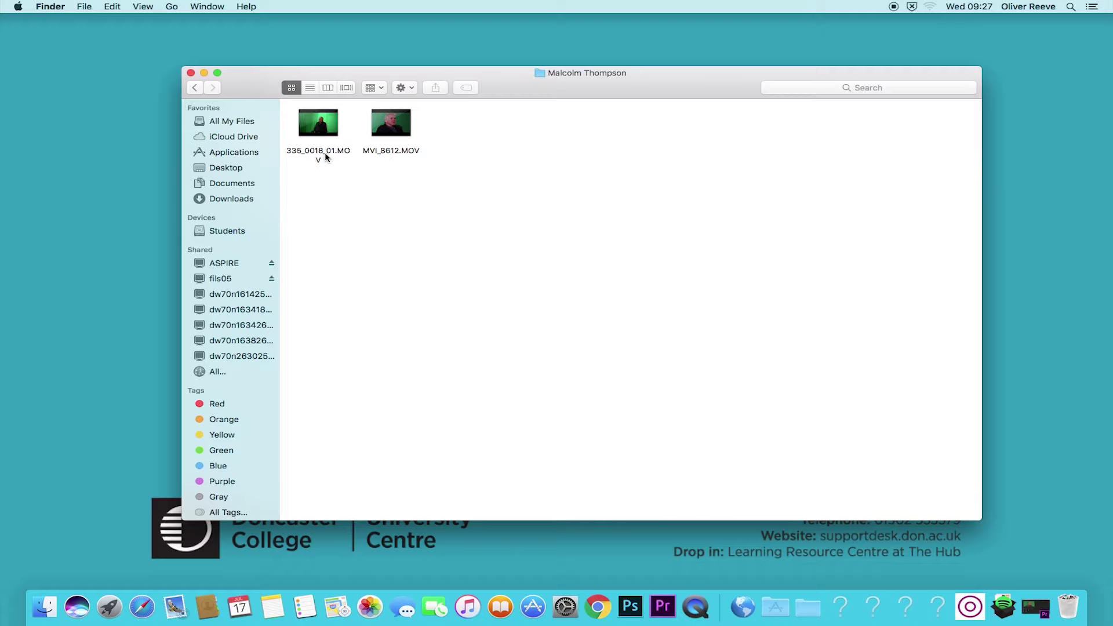
{"action": "left_click", "coordinate": [192, 87]}
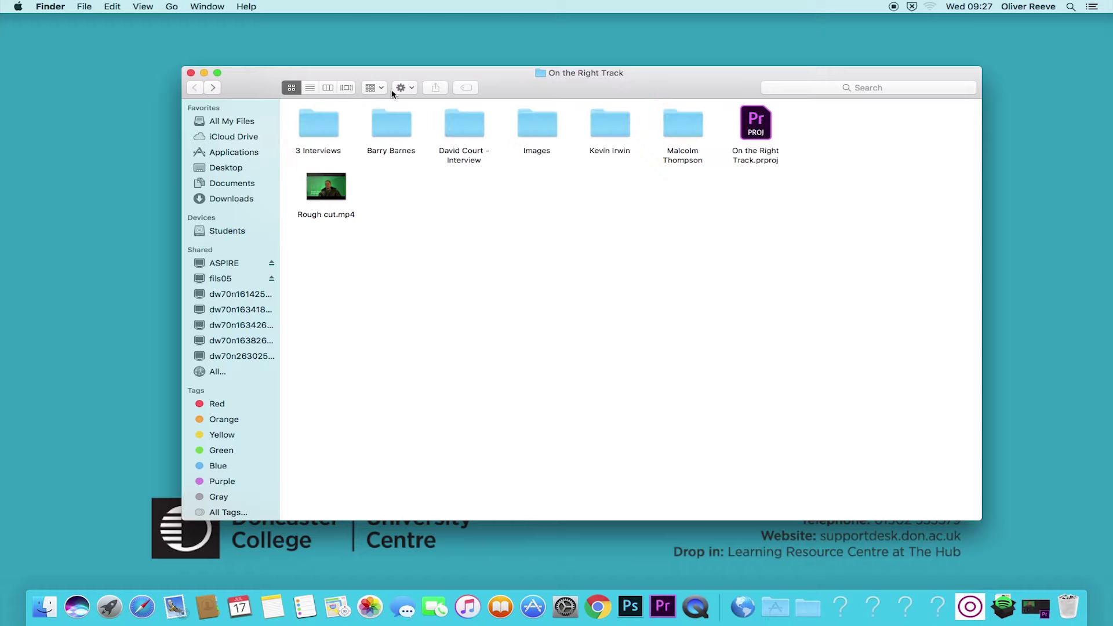
{"action": "double_click", "coordinate": [608, 130]}
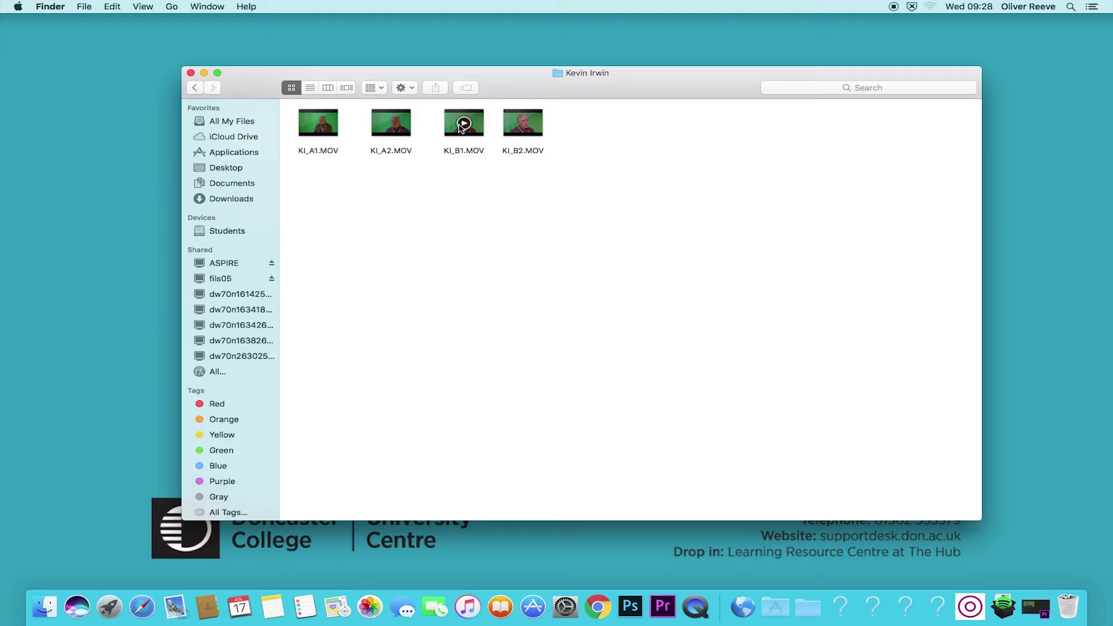
{"action": "mouse_move", "coordinate": [481, 141]}
{"action": "left_click", "coordinate": [196, 88]}
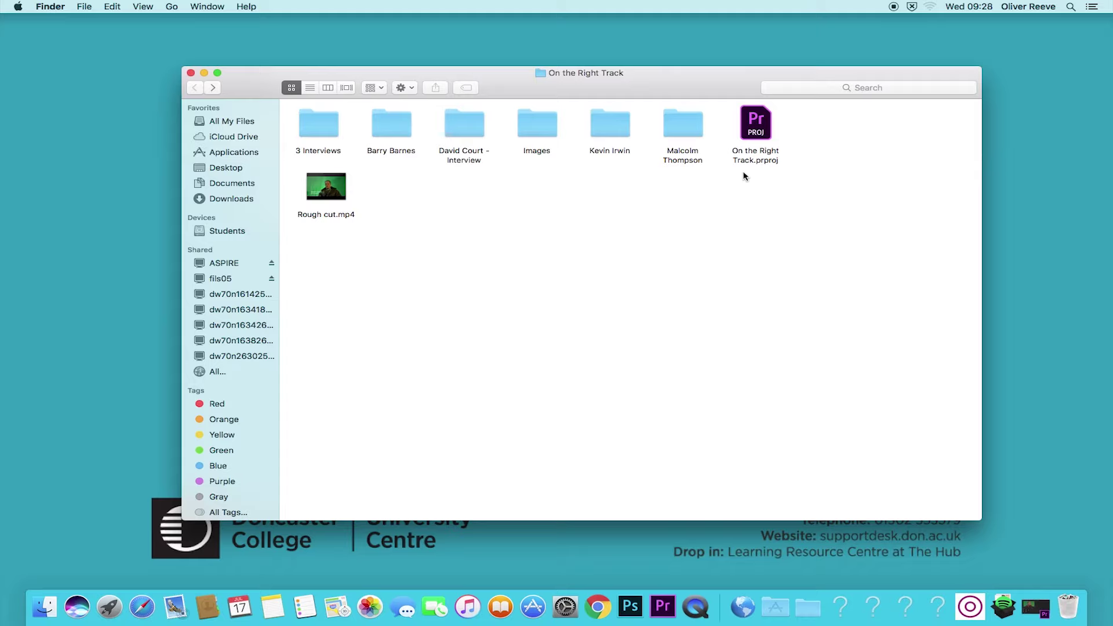
{"action": "double_click", "coordinate": [600, 132]}
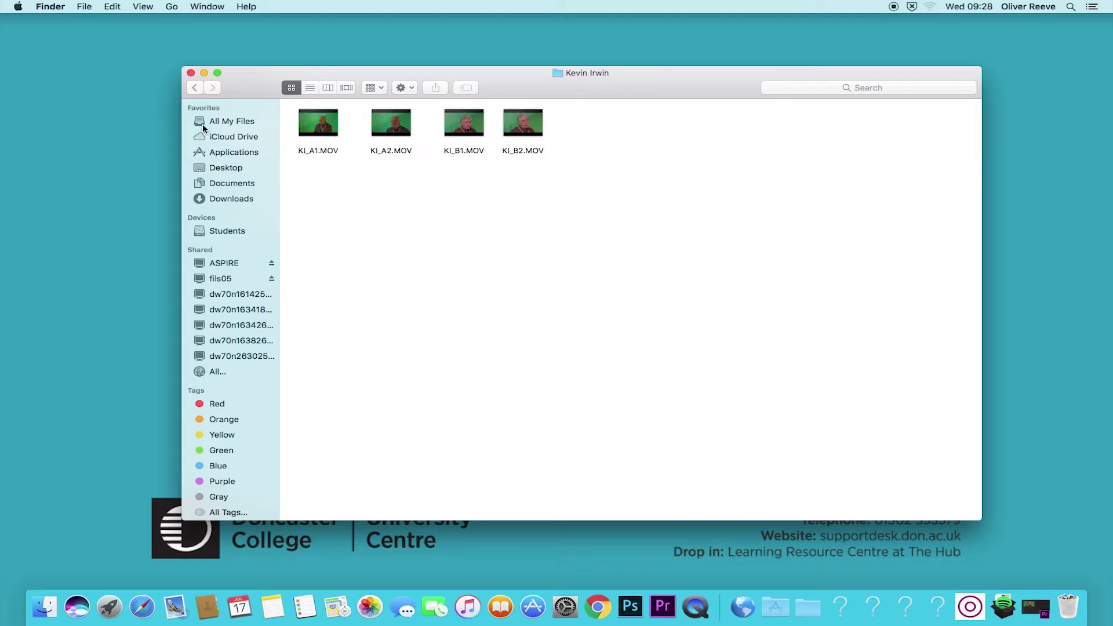
{"action": "left_click", "coordinate": [197, 89]}
{"action": "double_click", "coordinate": [694, 127]}
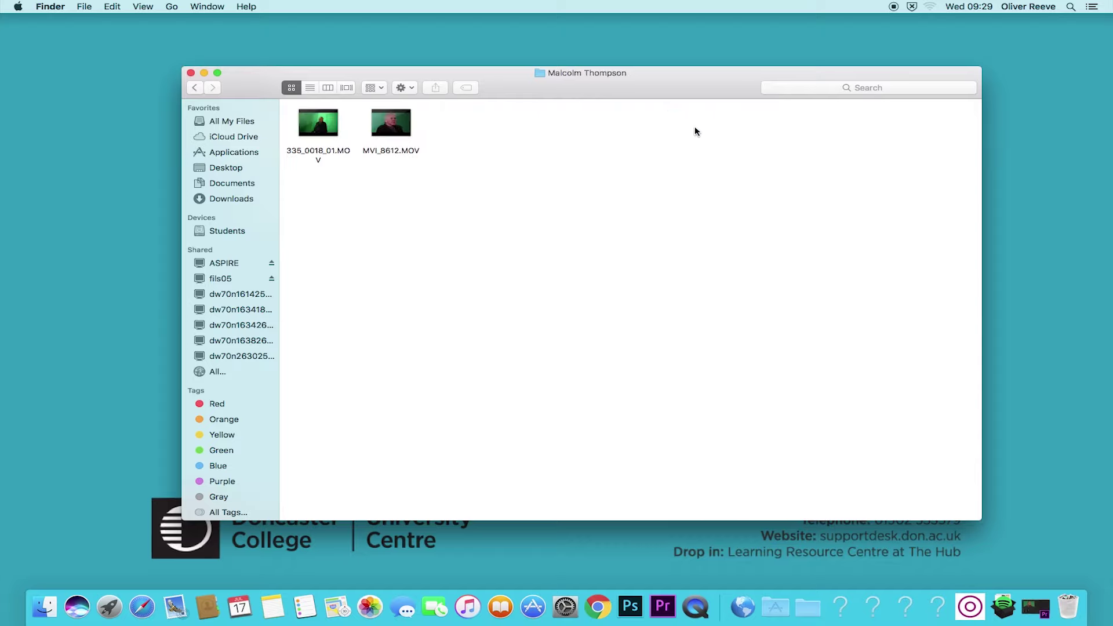
{"action": "left_click", "coordinate": [318, 152]}
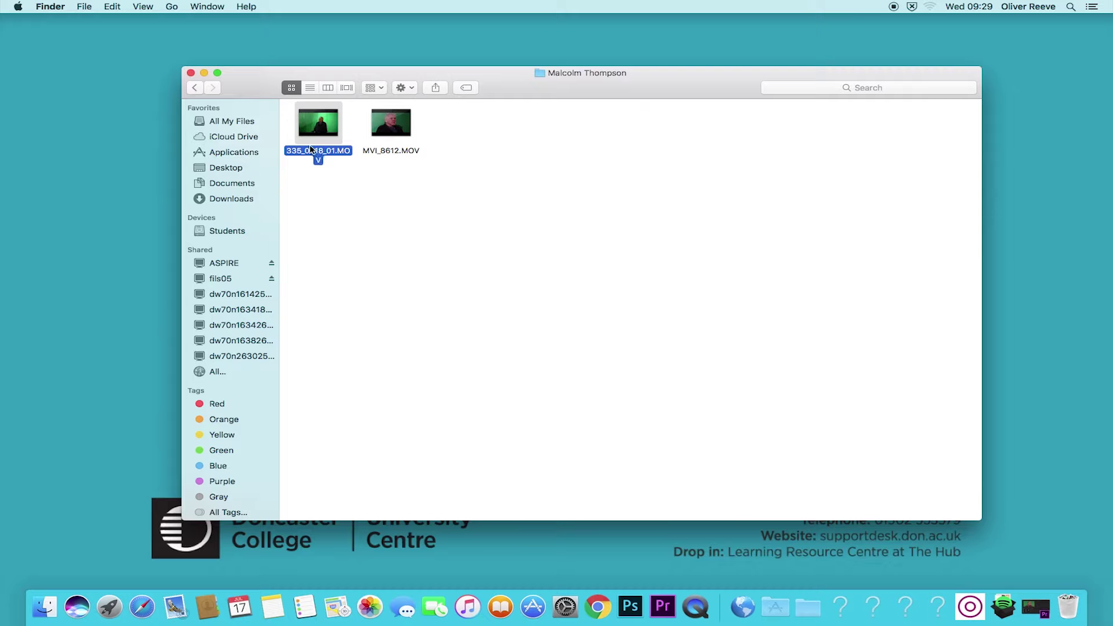
{"action": "mouse_move", "coordinate": [324, 134]}
{"action": "key", "text": "Return"}
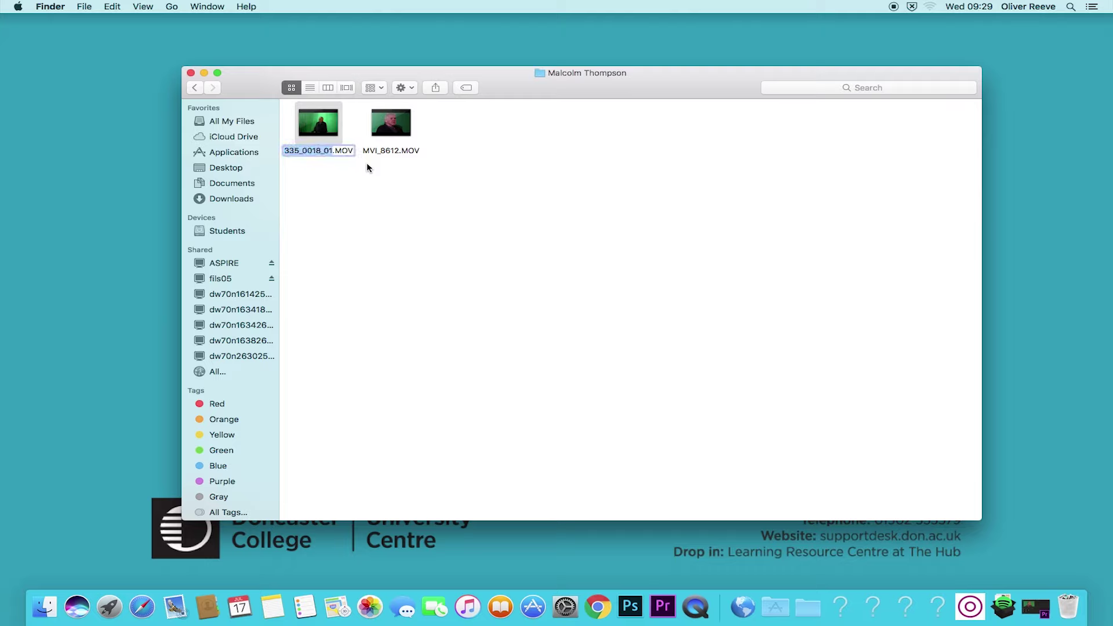
{"action": "type", "text": "MT_"}
{"action": "type", "text": "A1"}
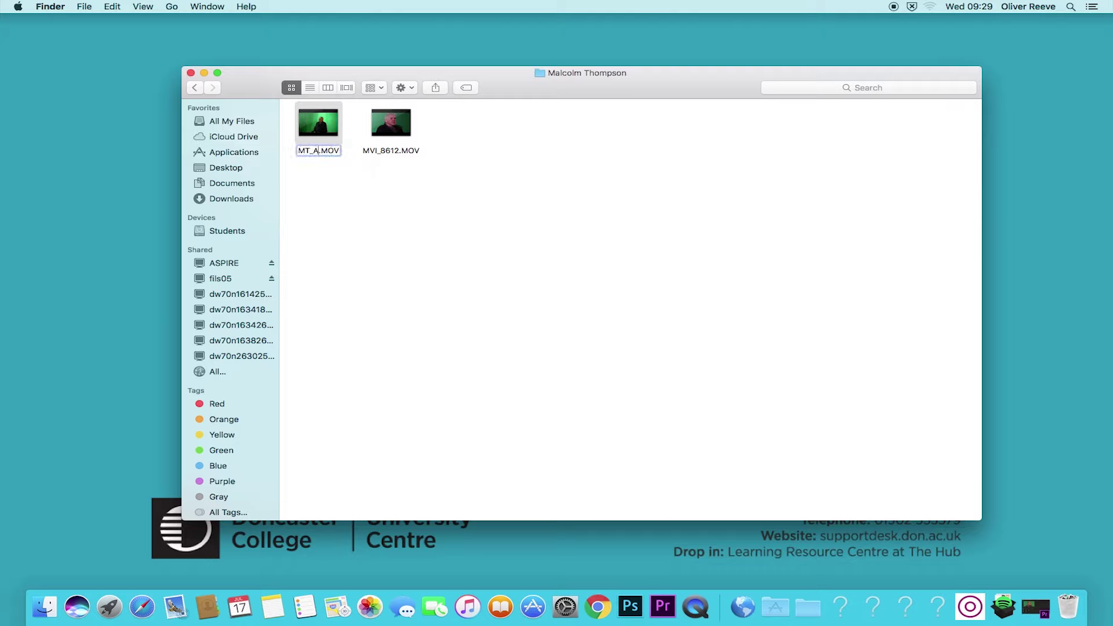
{"action": "left_click", "coordinate": [394, 153]}
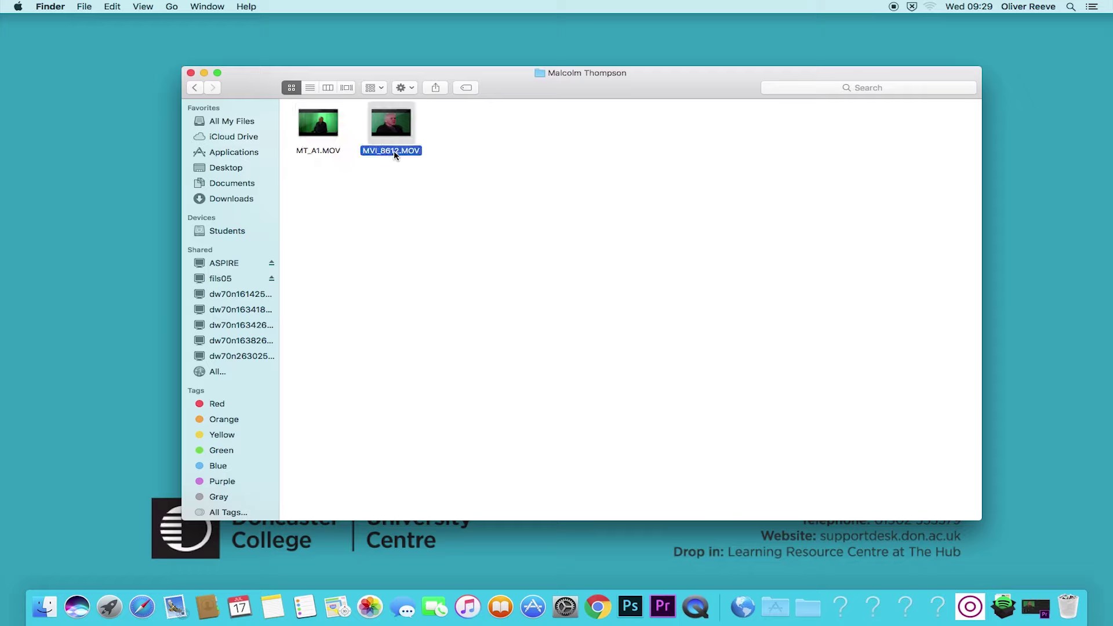
Step: Rename MVI_8612.MOV to MT_B1.MOV and return to the On the Right Track folder
{"action": "key", "text": "Return"}
{"action": "type", "text": "MT_"}
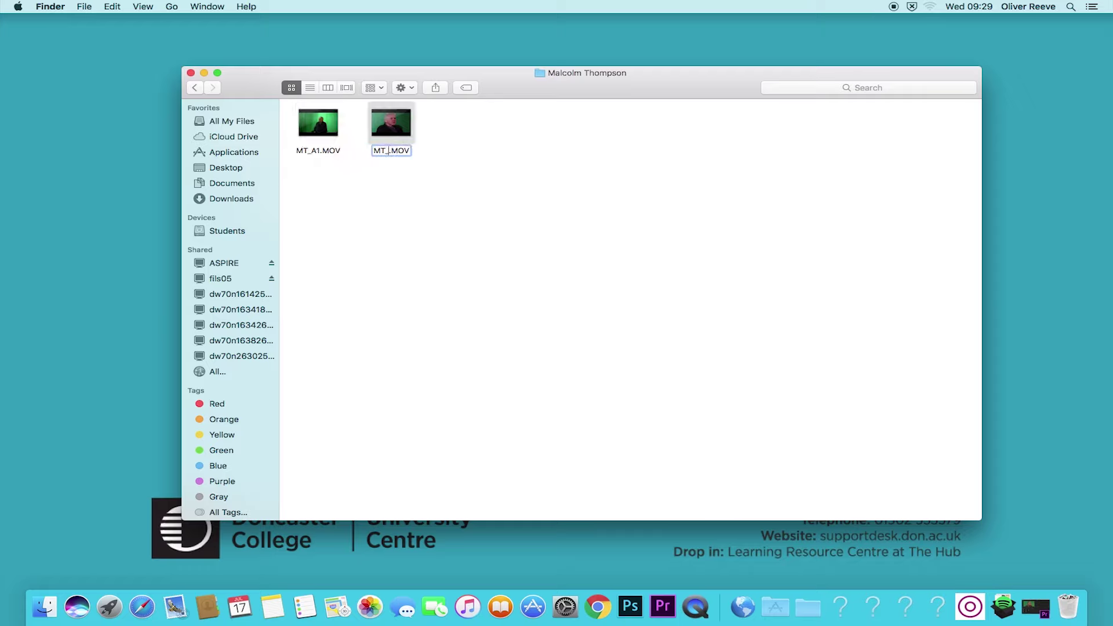
{"action": "type", "text": "A@"}
{"action": "key", "text": "BackSpace"}
{"action": "type", "text": "3"}
{"action": "key", "text": "BackSpace"}
{"action": "key", "text": "BackSpace"}
{"action": "type", "text": "B1"}
{"action": "left_click", "coordinate": [371, 193]}
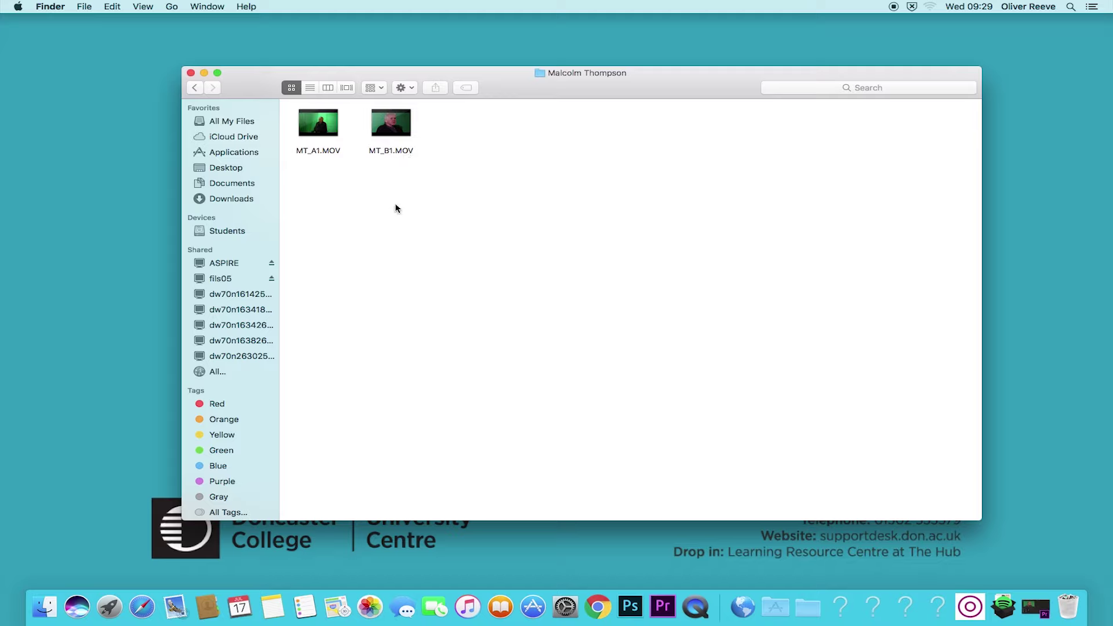
{"action": "left_click", "coordinate": [193, 88]}
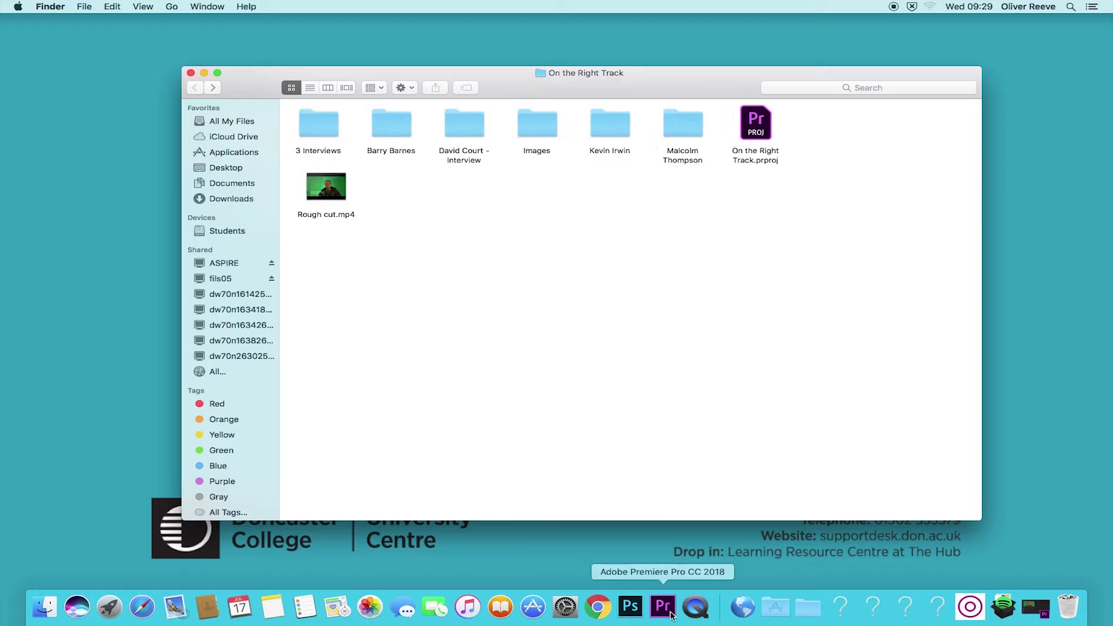
{"action": "left_click", "coordinate": [663, 607]}
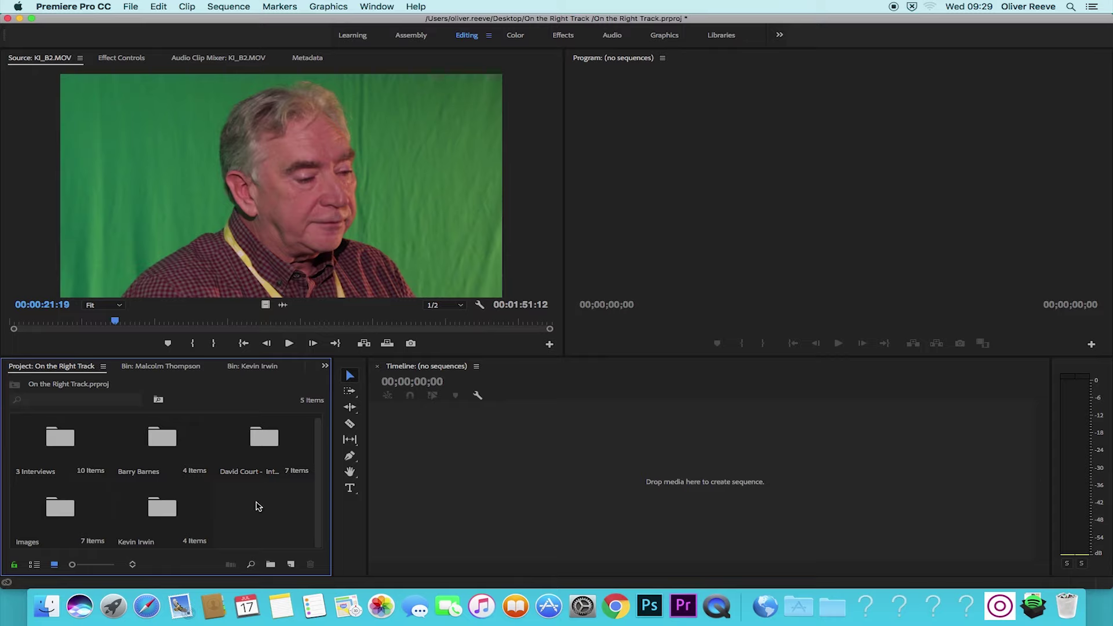
{"action": "double_click", "coordinate": [167, 512]}
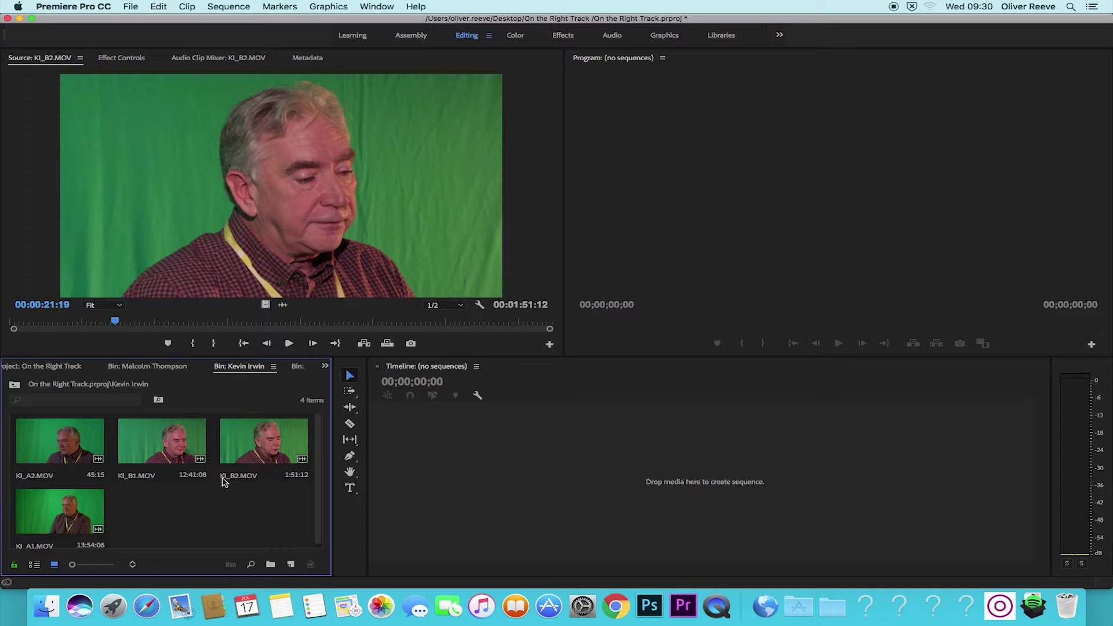
{"action": "left_click", "coordinate": [35, 565]}
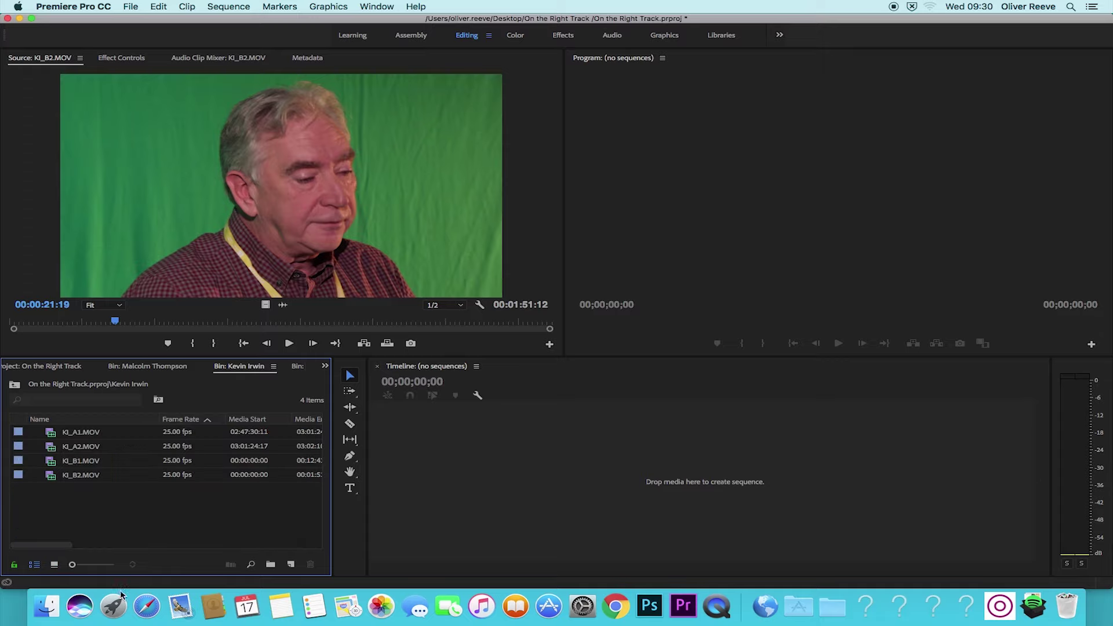
Step: Give KI_A1.MOV and KI_A2.MOV the Yellow label
{"action": "left_click", "coordinate": [79, 435]}
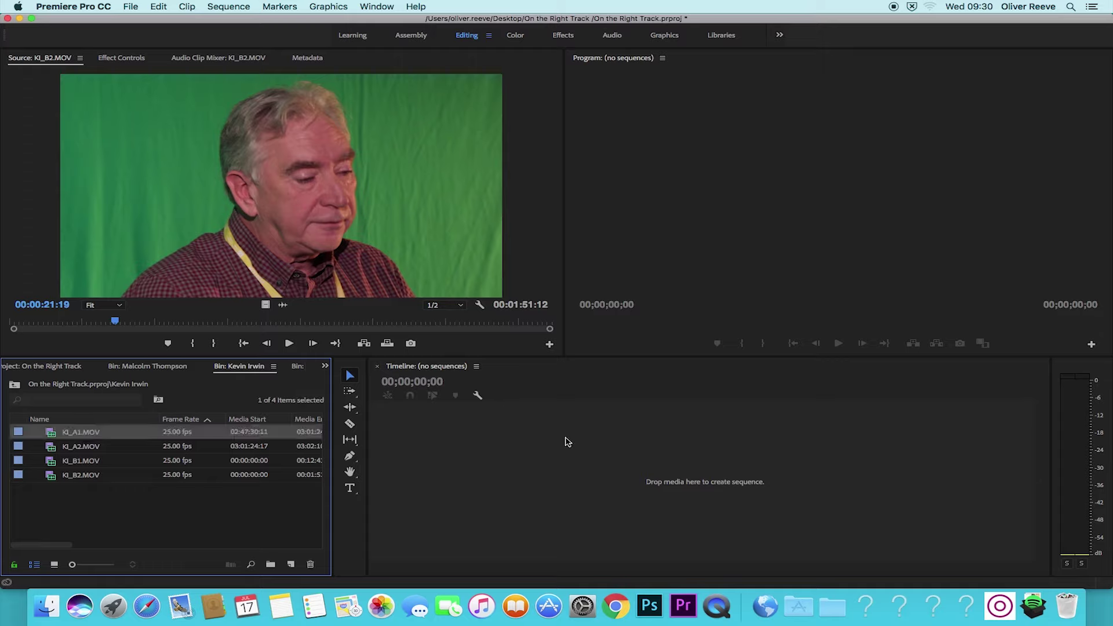
{"action": "right_click", "coordinate": [17, 434]}
{"action": "mouse_move", "coordinate": [92, 439]}
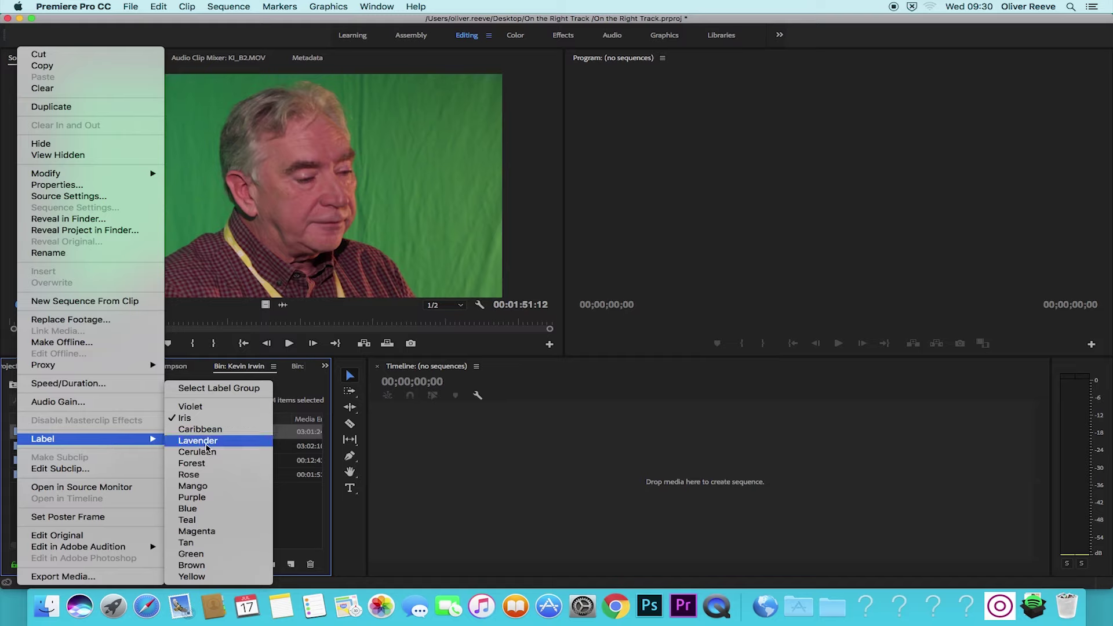
{"action": "left_click", "coordinate": [204, 578]}
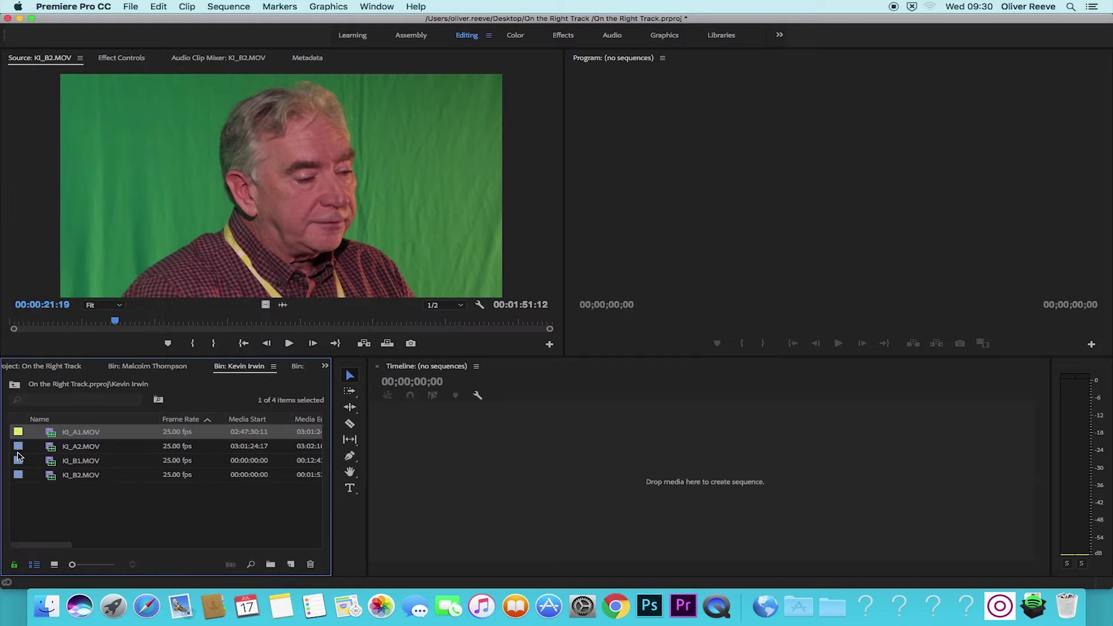
{"action": "right_click", "coordinate": [19, 447]}
{"action": "mouse_move", "coordinate": [97, 441]}
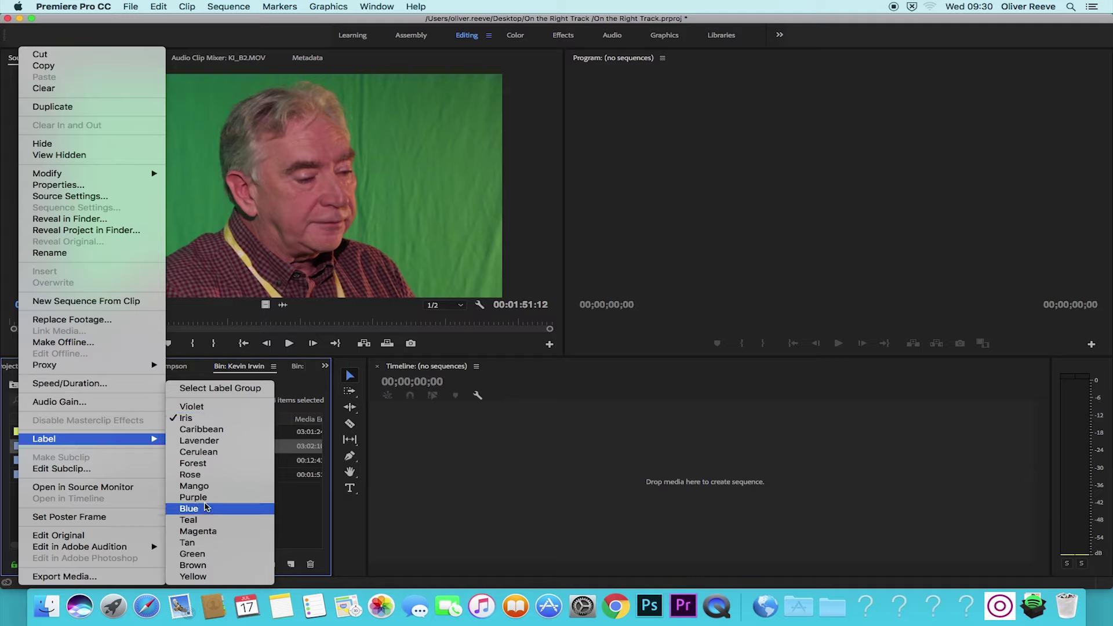
{"action": "left_click", "coordinate": [196, 577]}
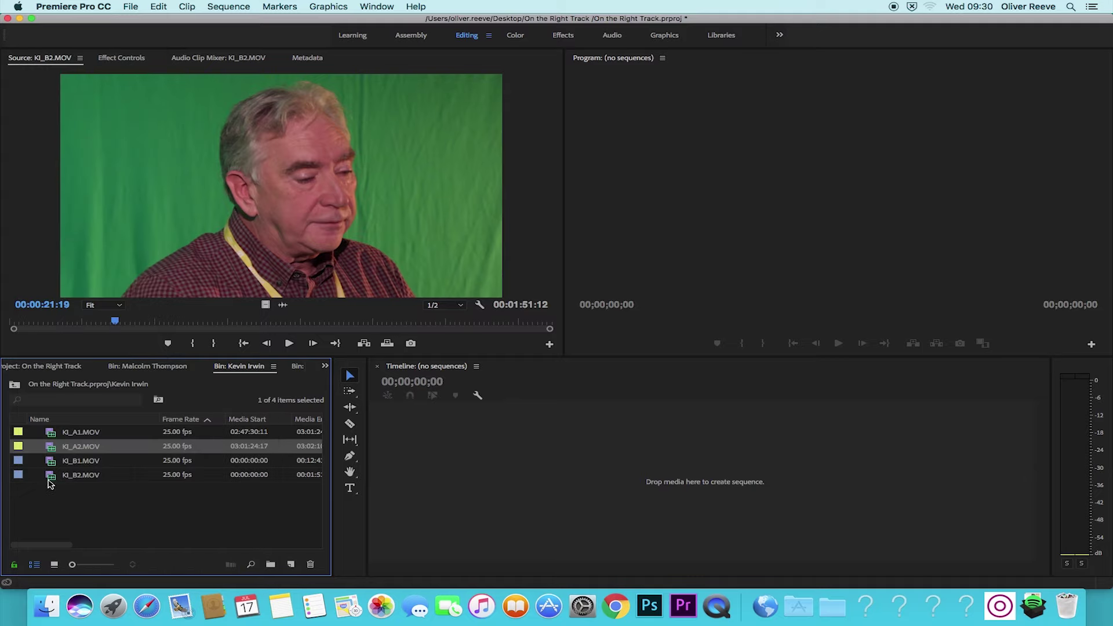
Step: Select KI_B1.MOV and KI_B2.MOV together and label them Green
{"action": "left_click", "coordinate": [108, 467]}
{"action": "left_click", "coordinate": [84, 476], "text": "shift"}
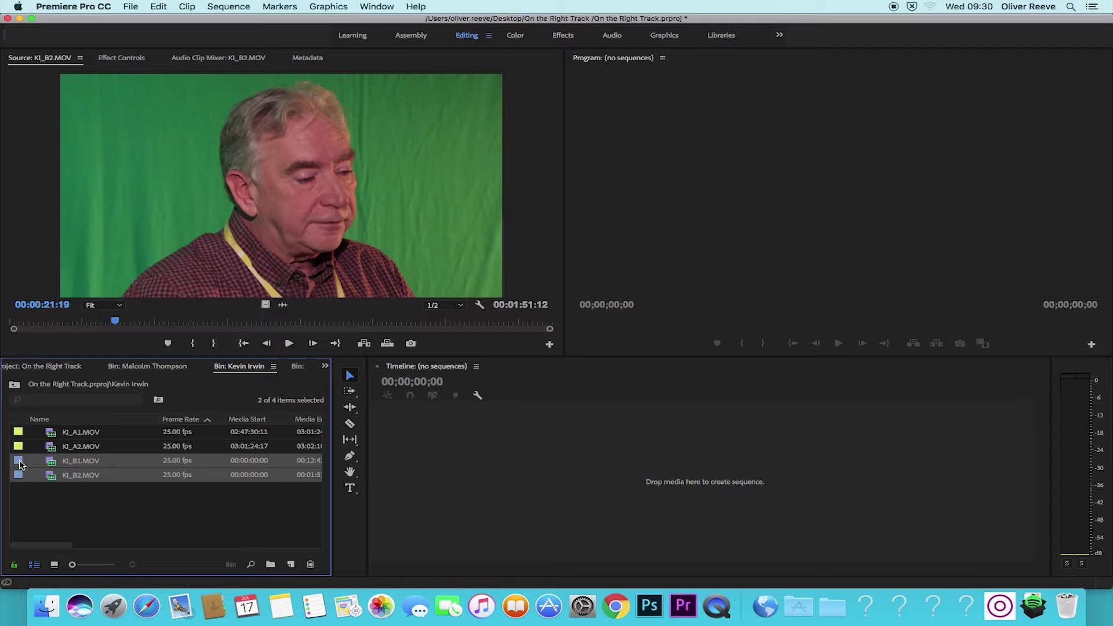
{"action": "right_click", "coordinate": [21, 465]}
{"action": "mouse_move", "coordinate": [144, 560]}
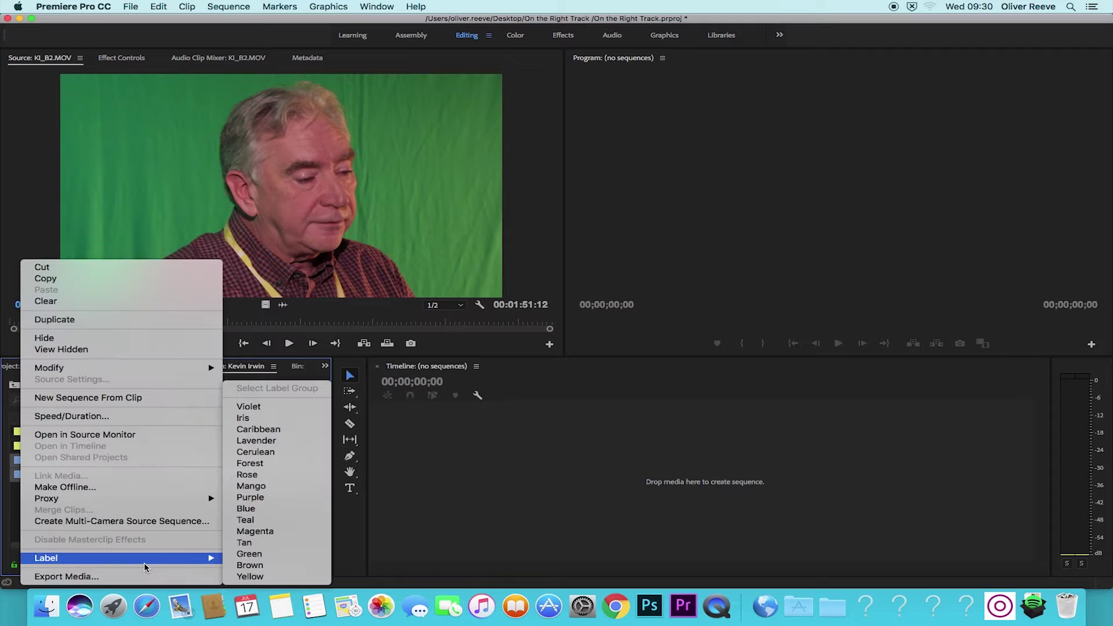
{"action": "left_click", "coordinate": [261, 554]}
{"action": "left_click", "coordinate": [49, 515]}
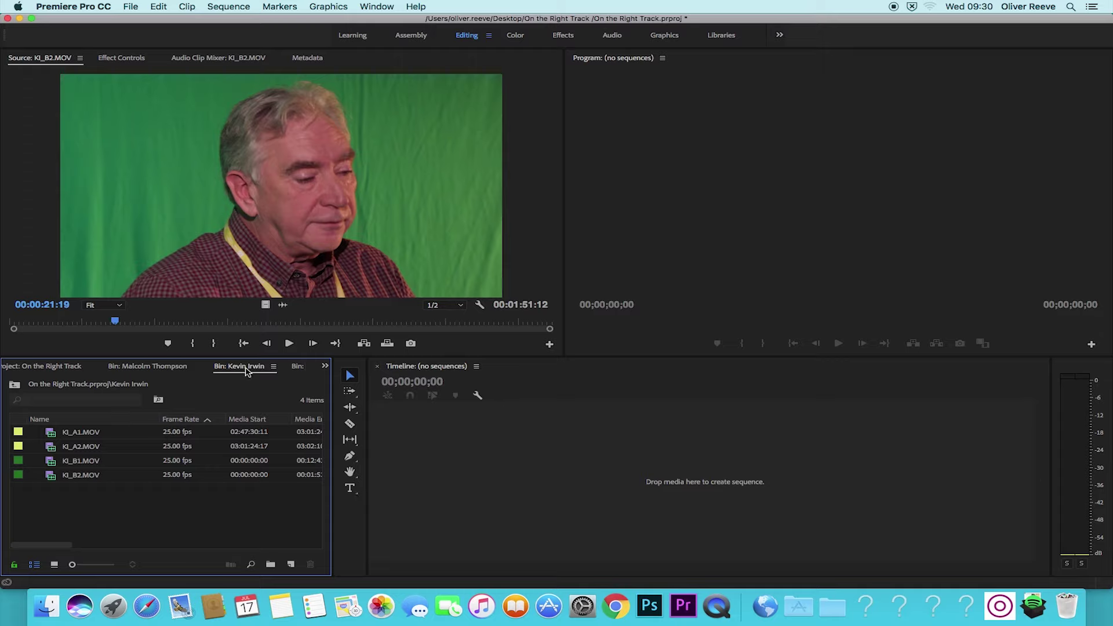
{"action": "left_click", "coordinate": [160, 371]}
{"action": "left_click", "coordinate": [242, 371]}
{"action": "left_click", "coordinate": [167, 372]}
{"action": "left_click", "coordinate": [232, 370]}
{"action": "left_click", "coordinate": [157, 371]}
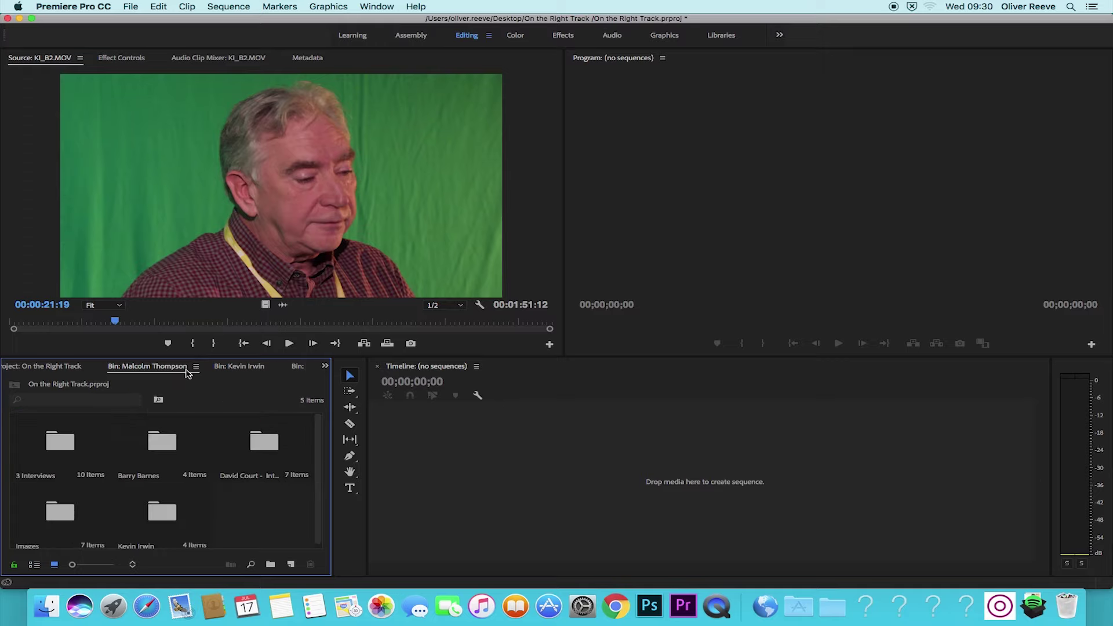
{"action": "left_click", "coordinate": [158, 526]}
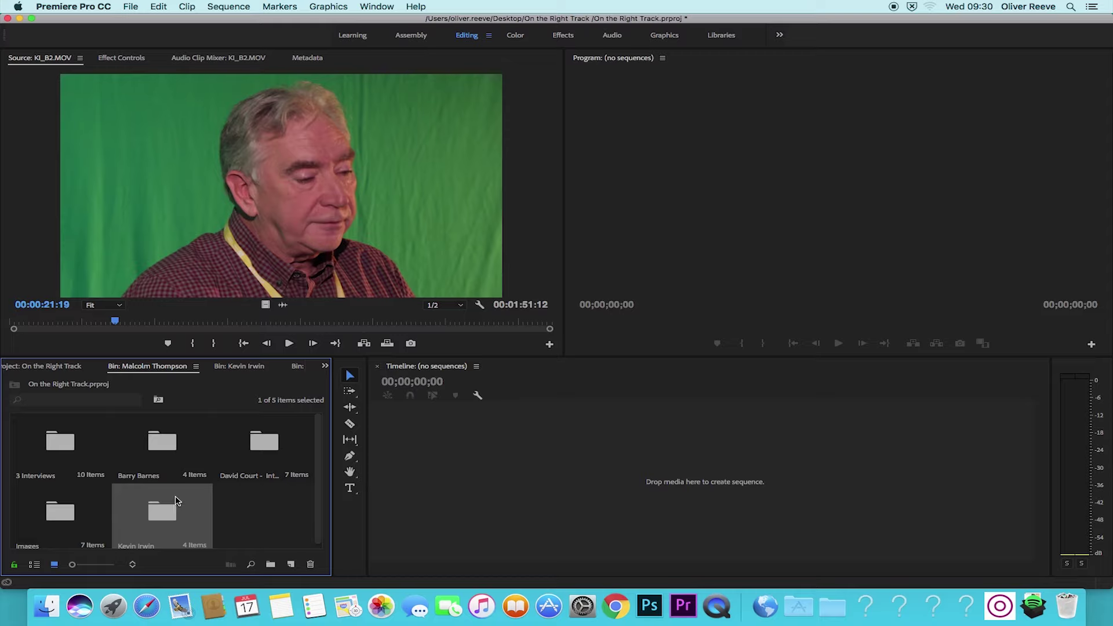
{"action": "left_click", "coordinate": [261, 454]}
{"action": "left_click", "coordinate": [161, 531]}
{"action": "left_click", "coordinate": [262, 444]}
{"action": "right_click", "coordinate": [264, 456]}
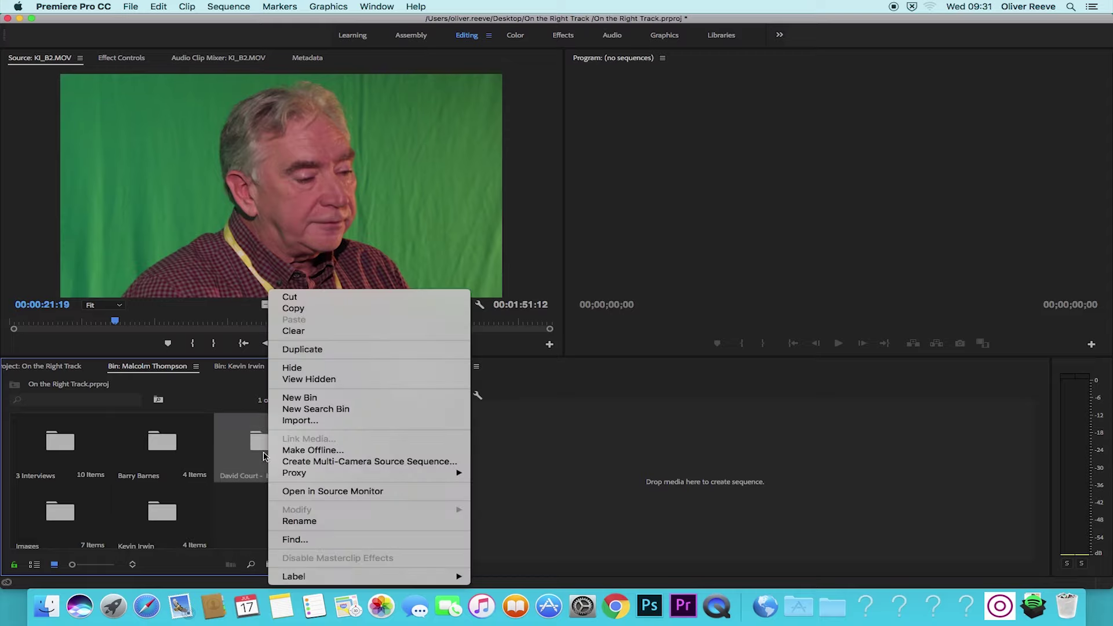
{"action": "mouse_move", "coordinate": [342, 577]}
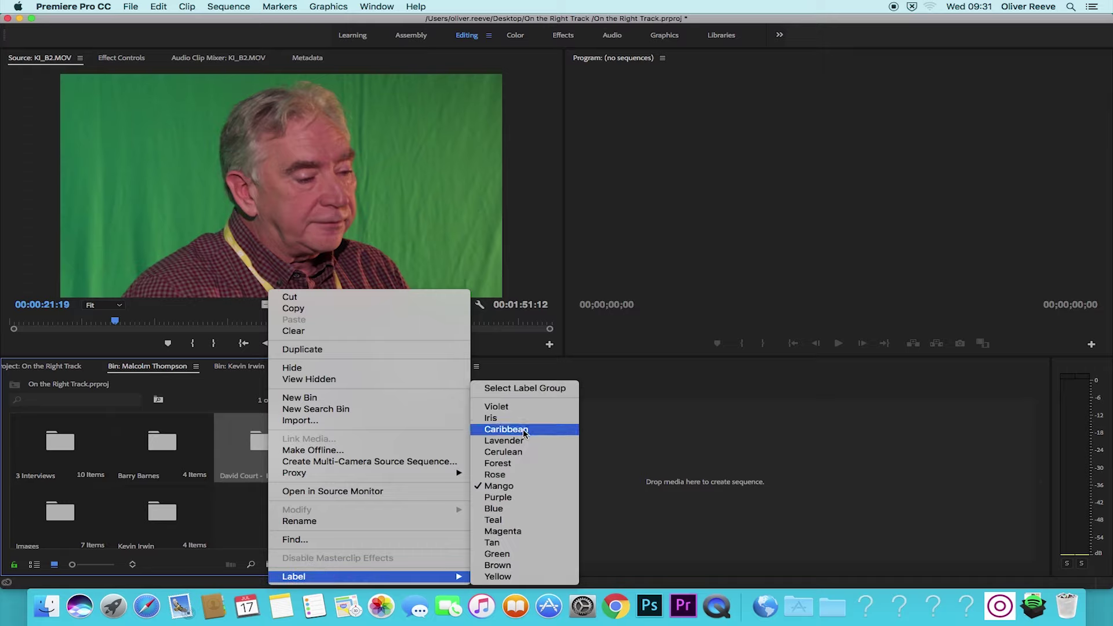
{"action": "left_click", "coordinate": [522, 441]}
{"action": "right_click", "coordinate": [165, 512]}
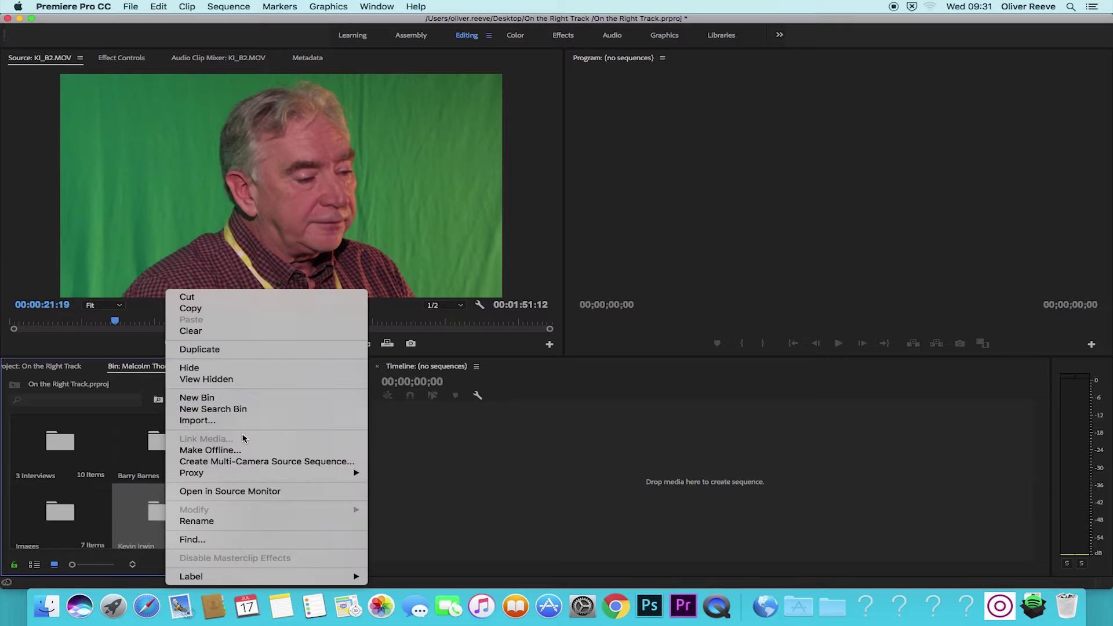
{"action": "mouse_move", "coordinate": [310, 578]}
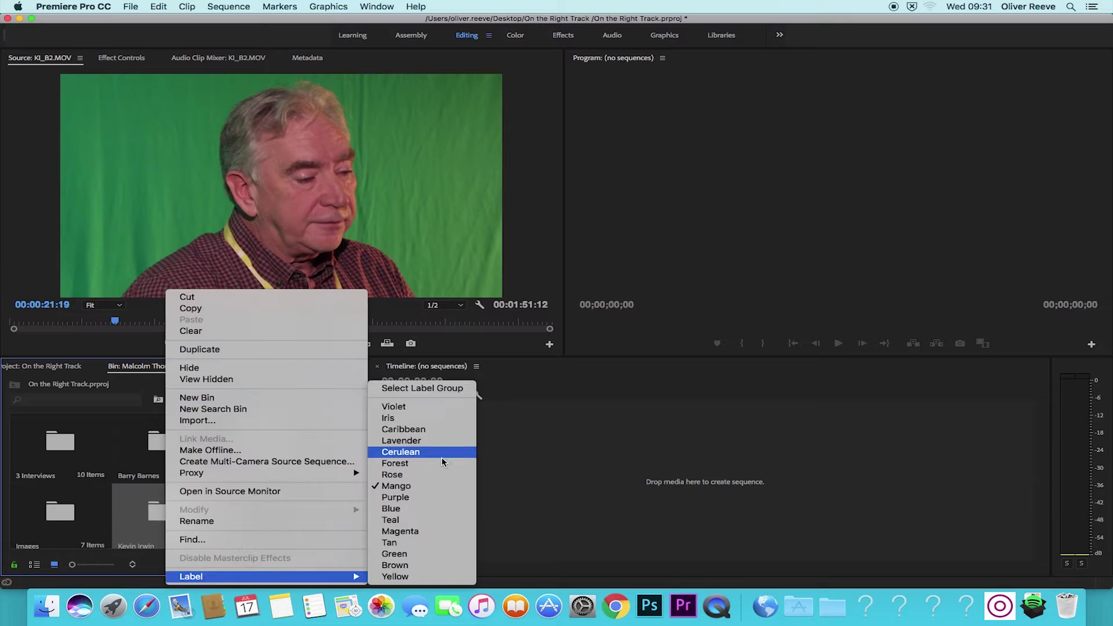
{"action": "left_click", "coordinate": [415, 440]}
{"action": "left_click", "coordinate": [162, 452]}
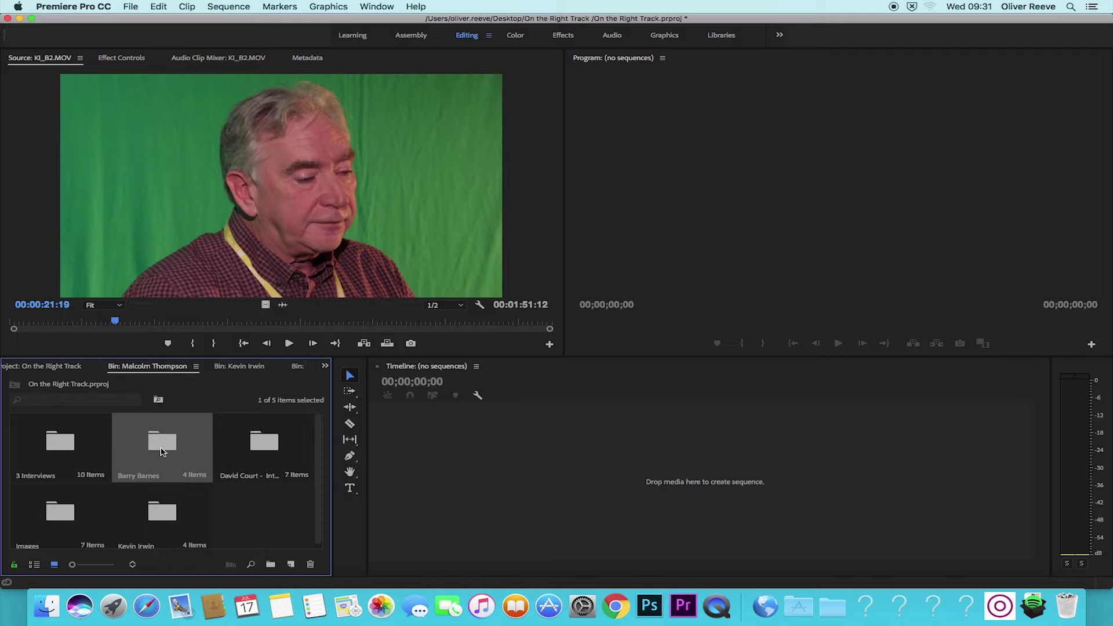
{"action": "right_click", "coordinate": [163, 452]}
{"action": "mouse_move", "coordinate": [279, 579]}
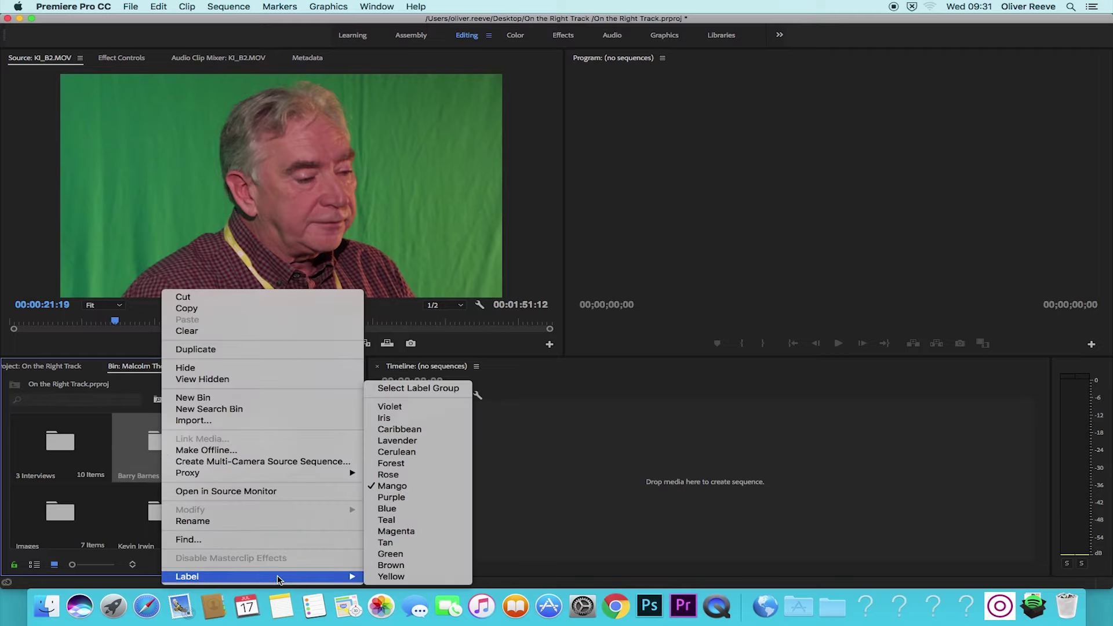
{"action": "left_click", "coordinate": [425, 467]}
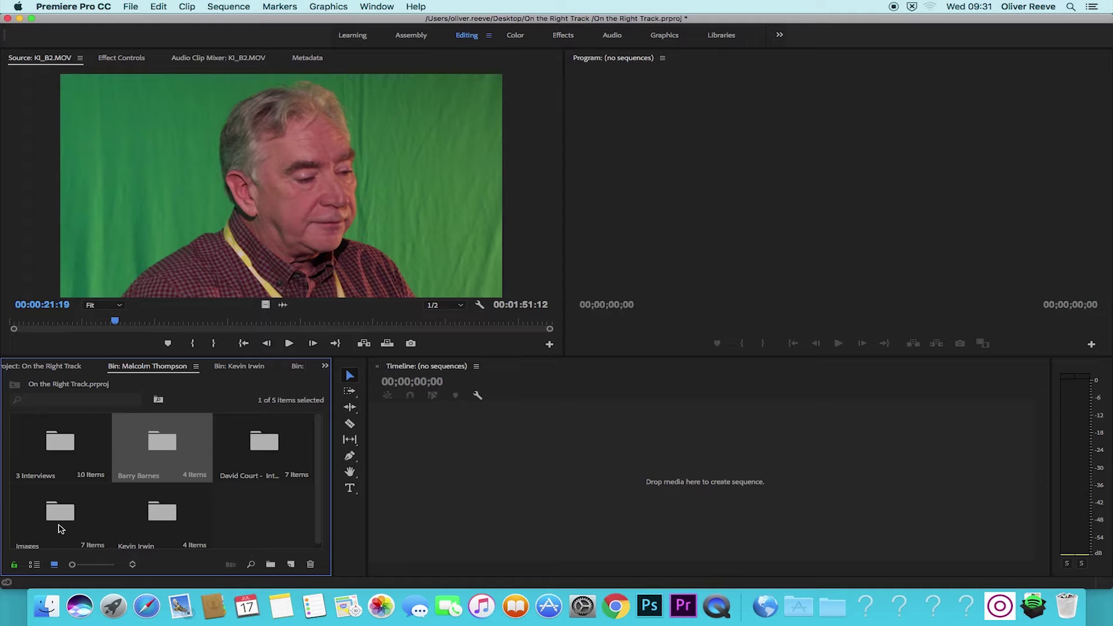
{"action": "left_click", "coordinate": [60, 528]}
{"action": "right_click", "coordinate": [69, 515]}
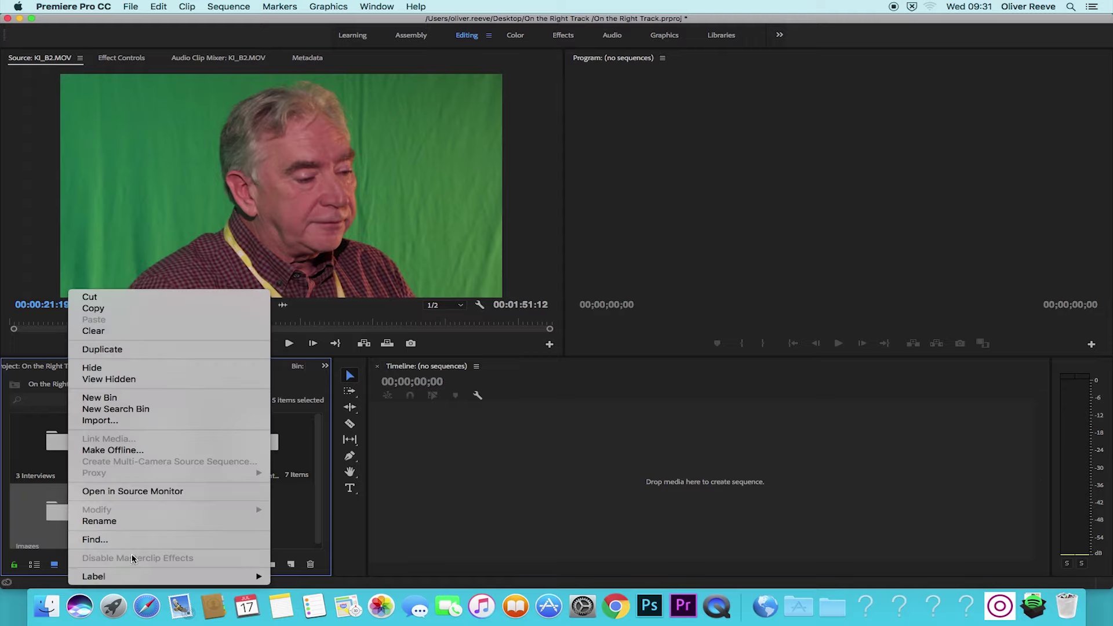
{"action": "mouse_move", "coordinate": [255, 576]}
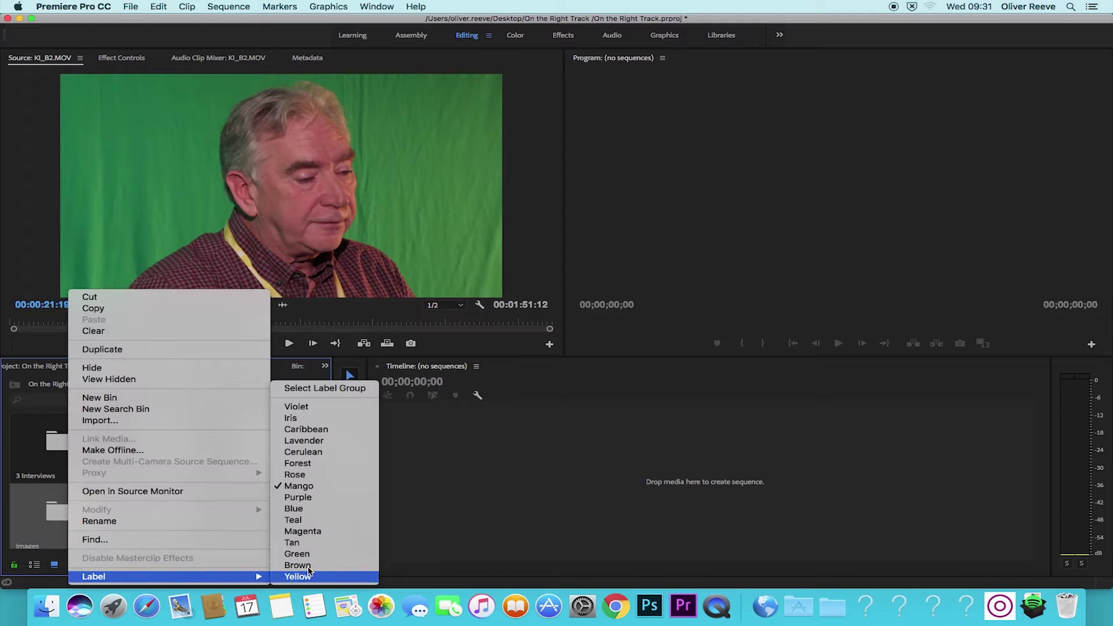
{"action": "left_click", "coordinate": [306, 467]}
{"action": "left_click", "coordinate": [287, 507]}
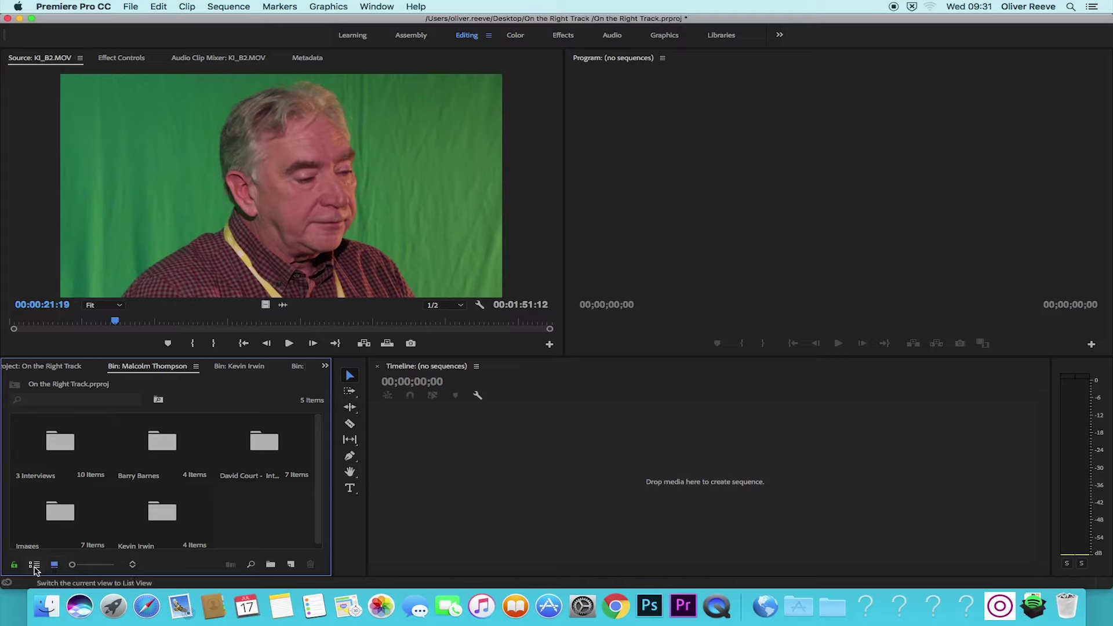
{"action": "left_click", "coordinate": [35, 566]}
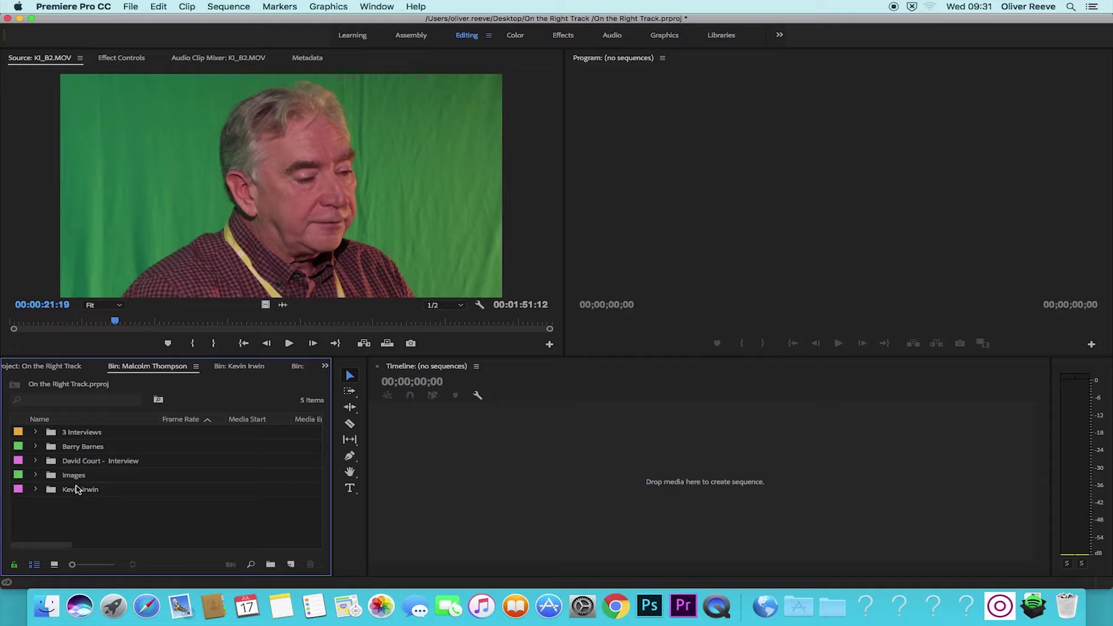
{"action": "left_click", "coordinate": [236, 367]}
Step: Build a KI_A1 sequence from KI_A1.MOV, then add and remove KI_B1.MOV
{"action": "double_click", "coordinate": [79, 435]}
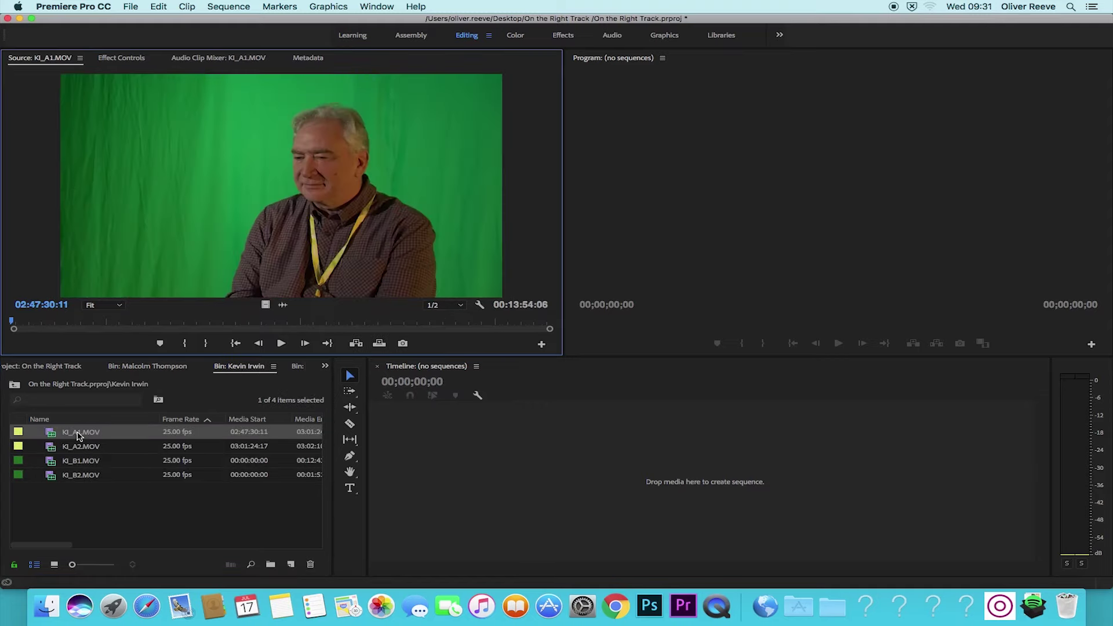
{"action": "left_click_drag", "start_coordinate": [79, 439], "coordinate": [590, 473]}
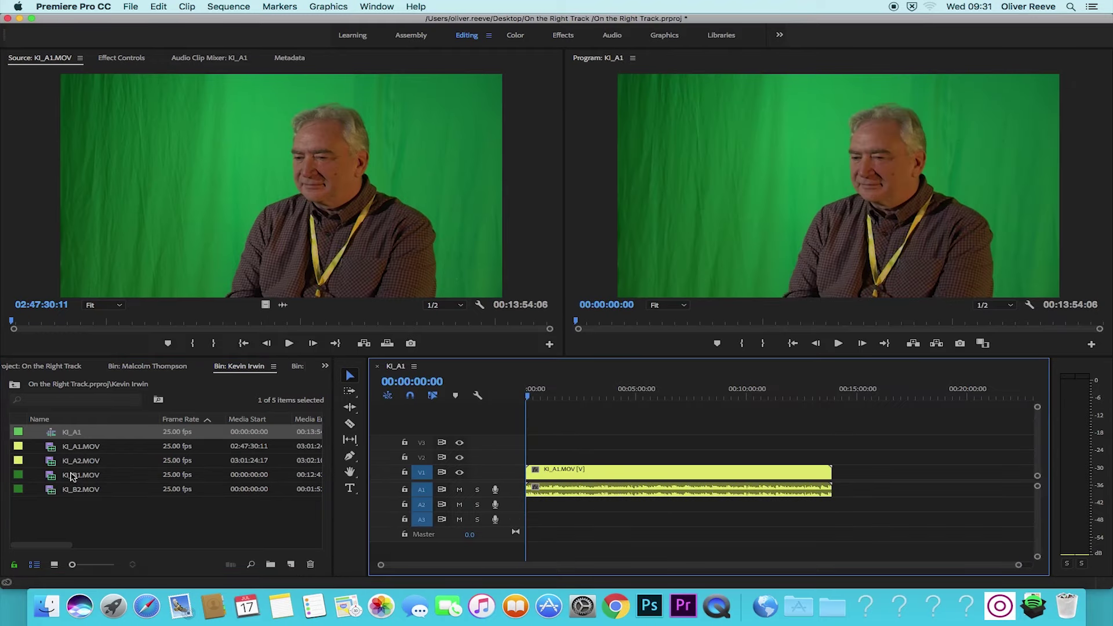
{"action": "left_click_drag", "start_coordinate": [72, 475], "coordinate": [596, 458]}
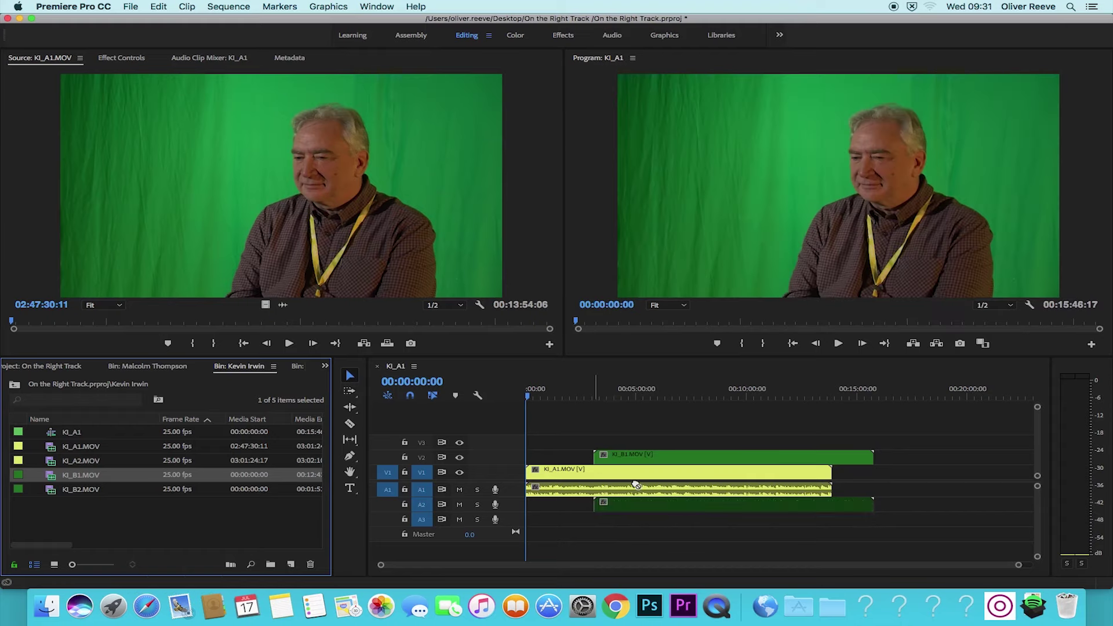
{"action": "left_click", "coordinate": [690, 459]}
{"action": "key", "text": "Delete"}
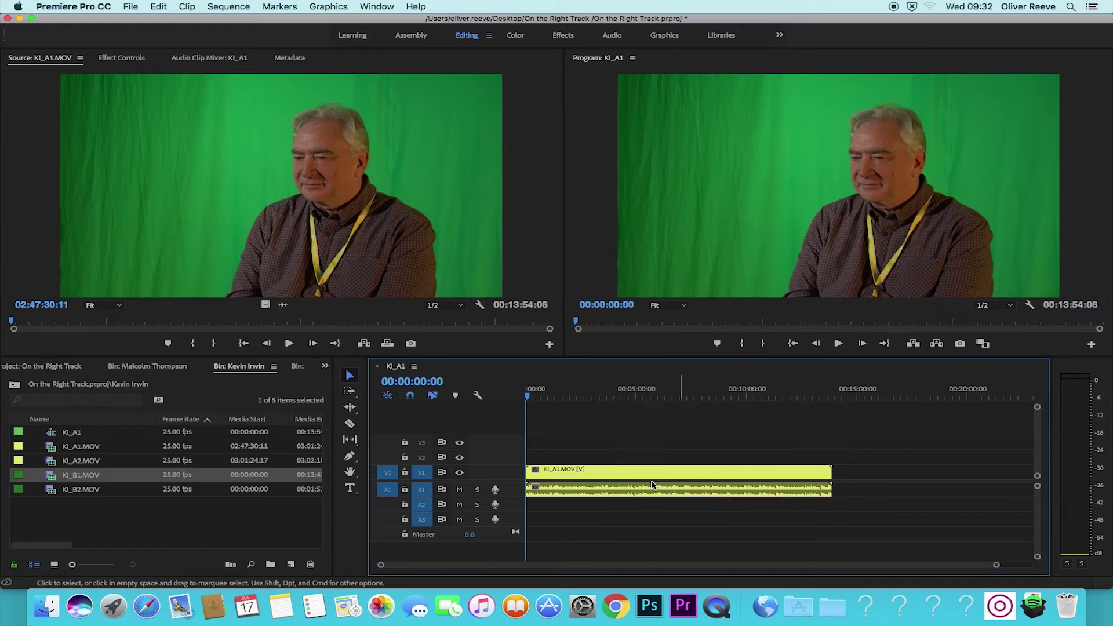
Step: Delete KI_A1.MOV from the timeline, leaving the KI_A1 sequence empty
{"action": "left_click_drag", "start_coordinate": [996, 565], "coordinate": [969, 565]}
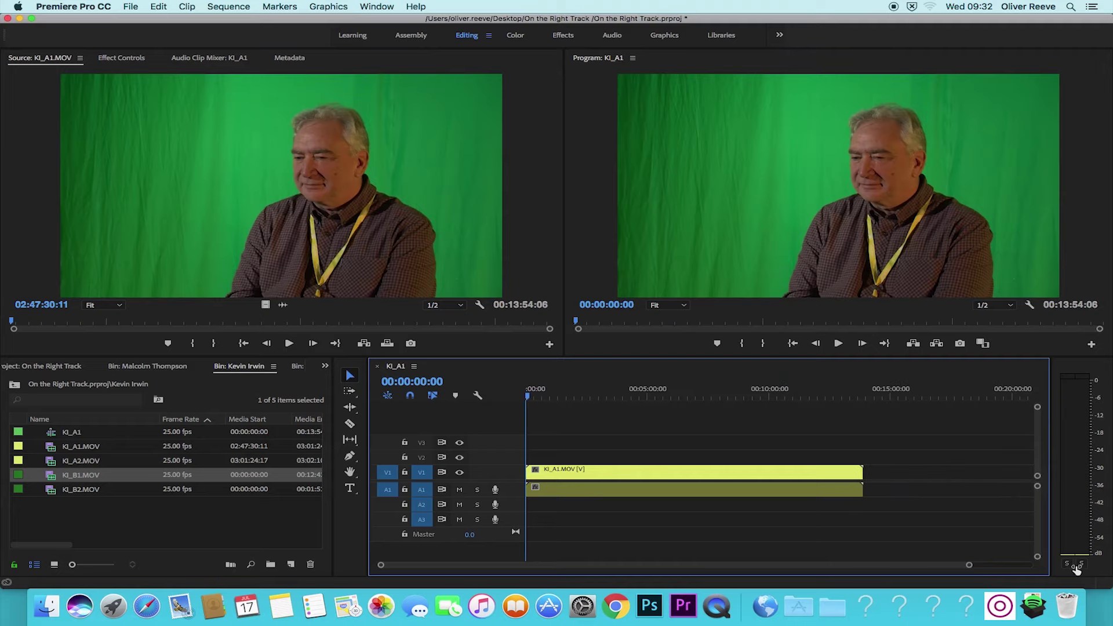
{"action": "left_click_drag", "start_coordinate": [1075, 571], "coordinate": [1038, 565]}
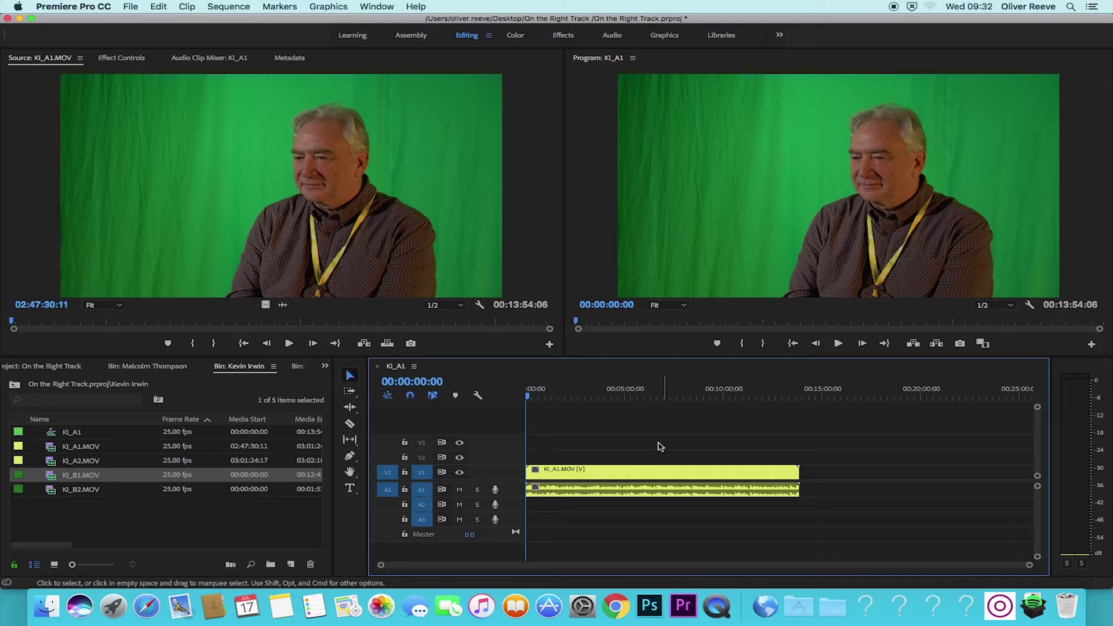
{"action": "left_click", "coordinate": [631, 480]}
{"action": "key", "text": "Delete"}
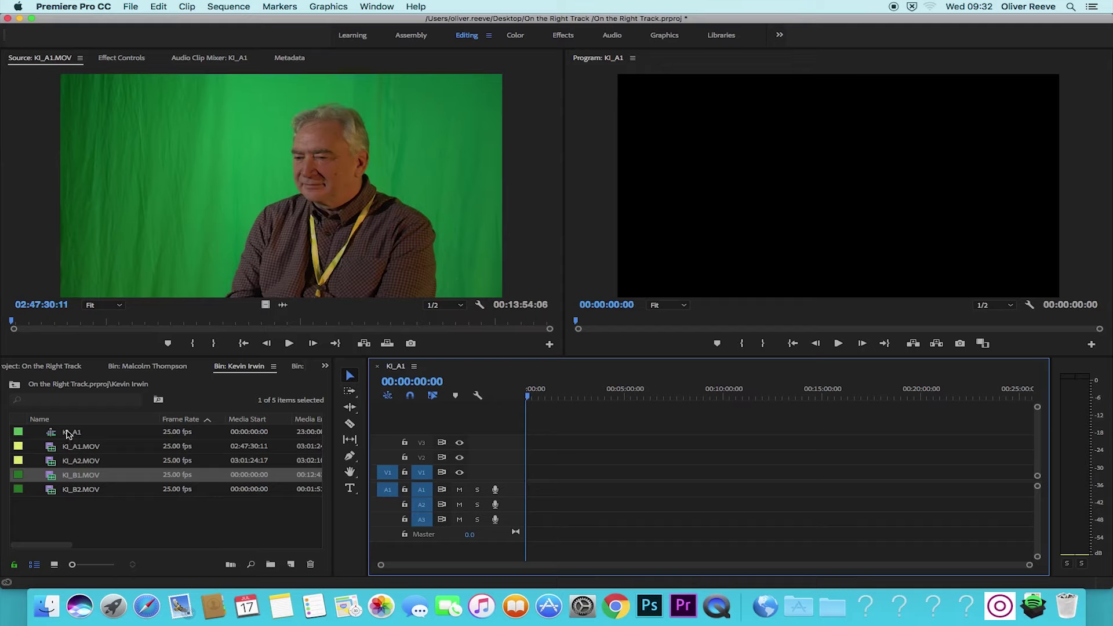
{"action": "left_click", "coordinate": [68, 435]}
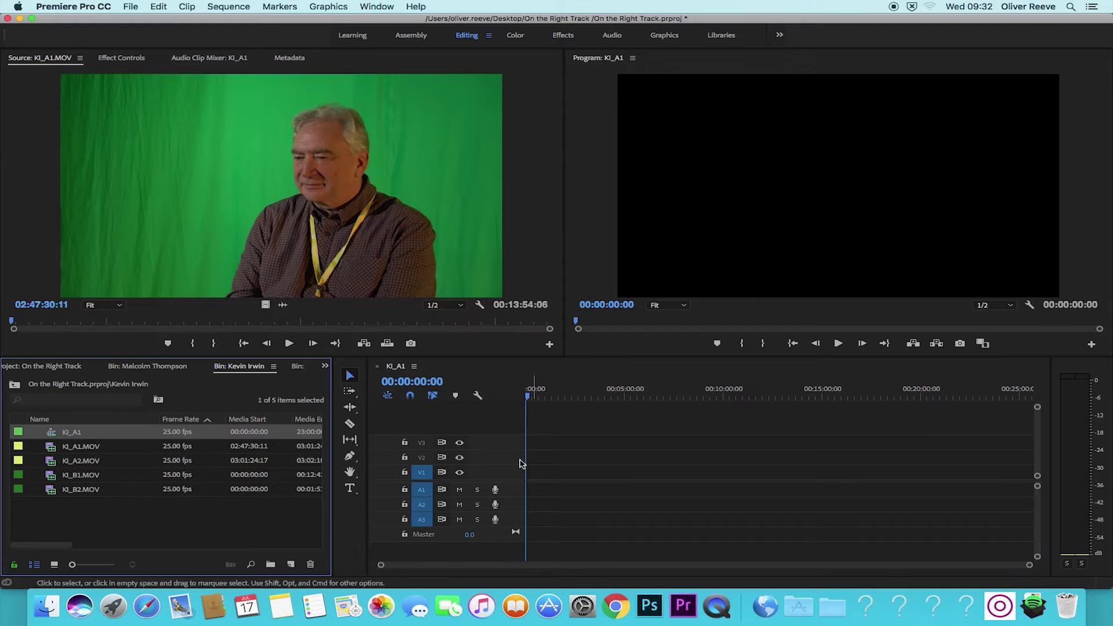
{"action": "left_click", "coordinate": [54, 564]}
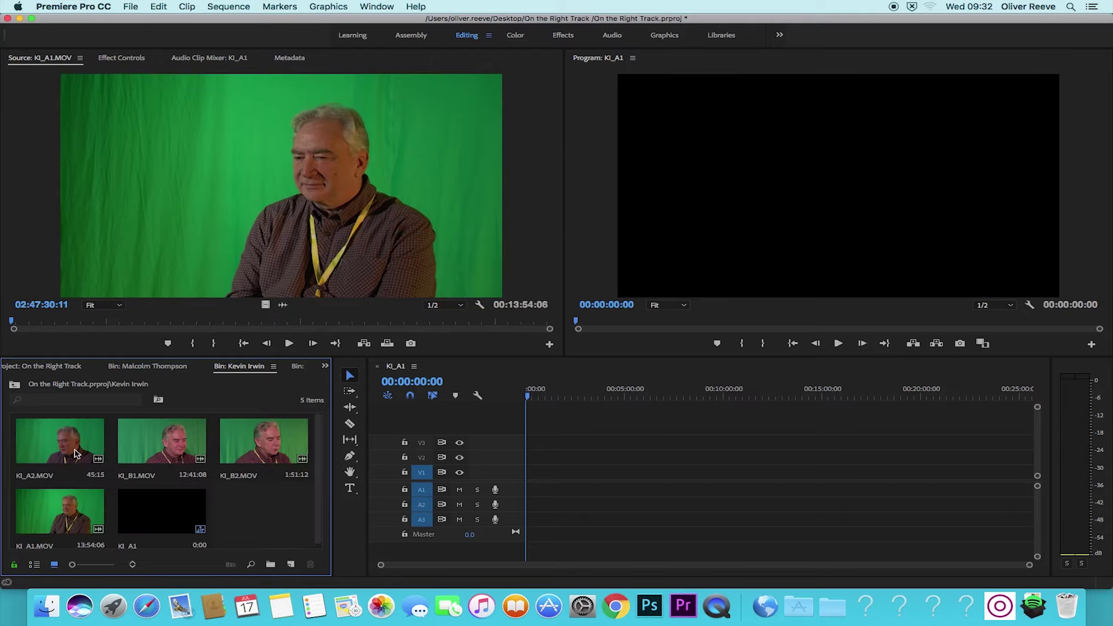
{"action": "scroll", "coordinate": [255, 525], "scroll_direction": "down", "scroll_amount": 1}
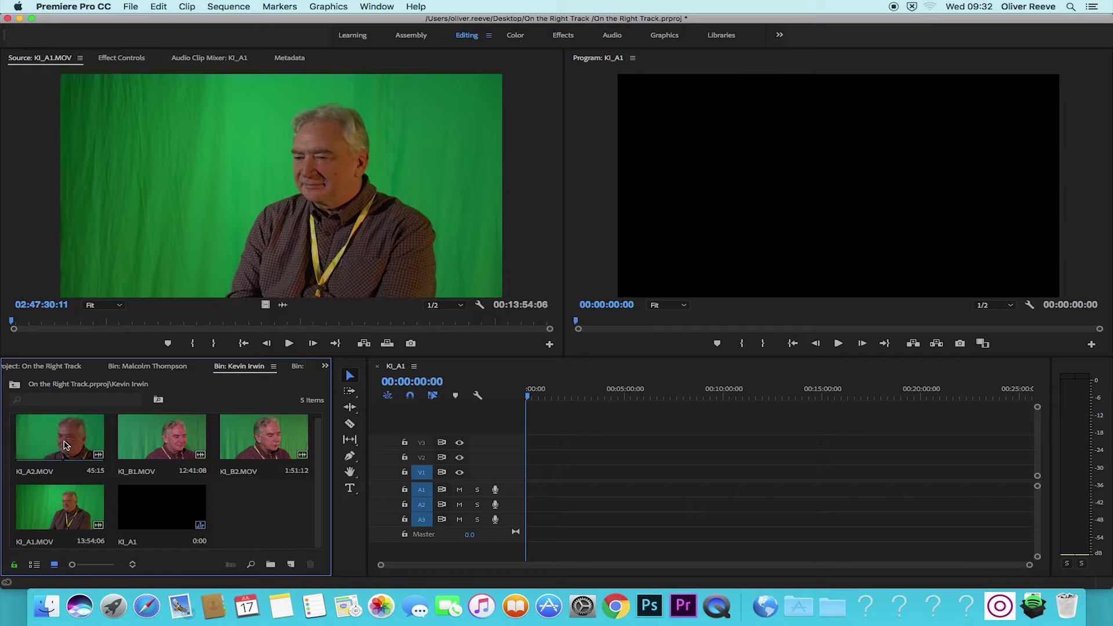
{"action": "left_click_drag", "start_coordinate": [58, 508], "coordinate": [510, 479]}
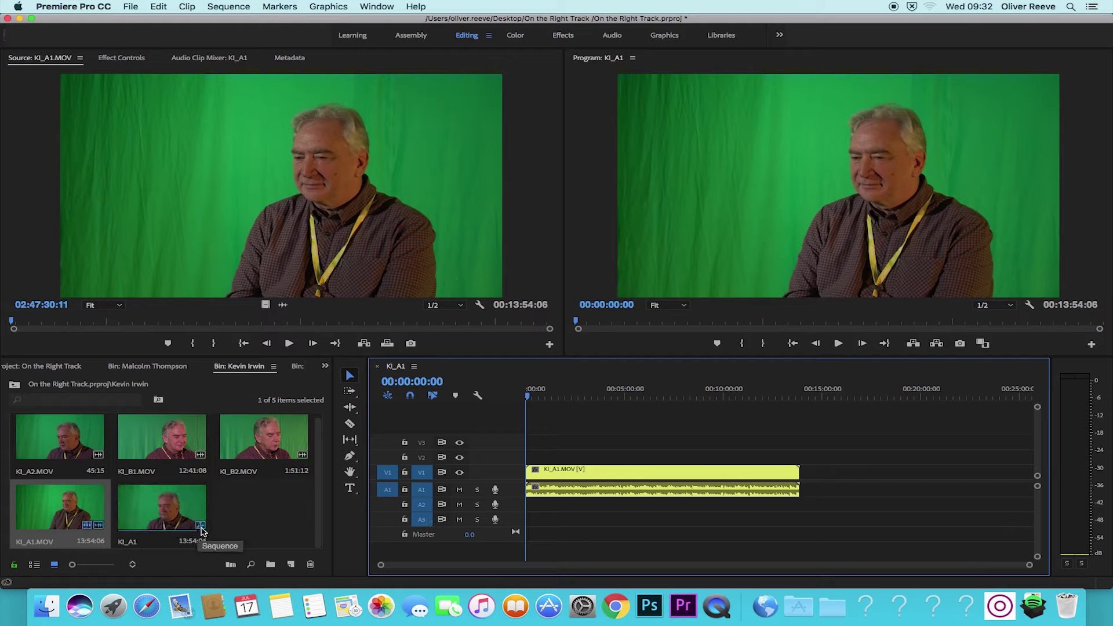
{"action": "left_click", "coordinate": [589, 473]}
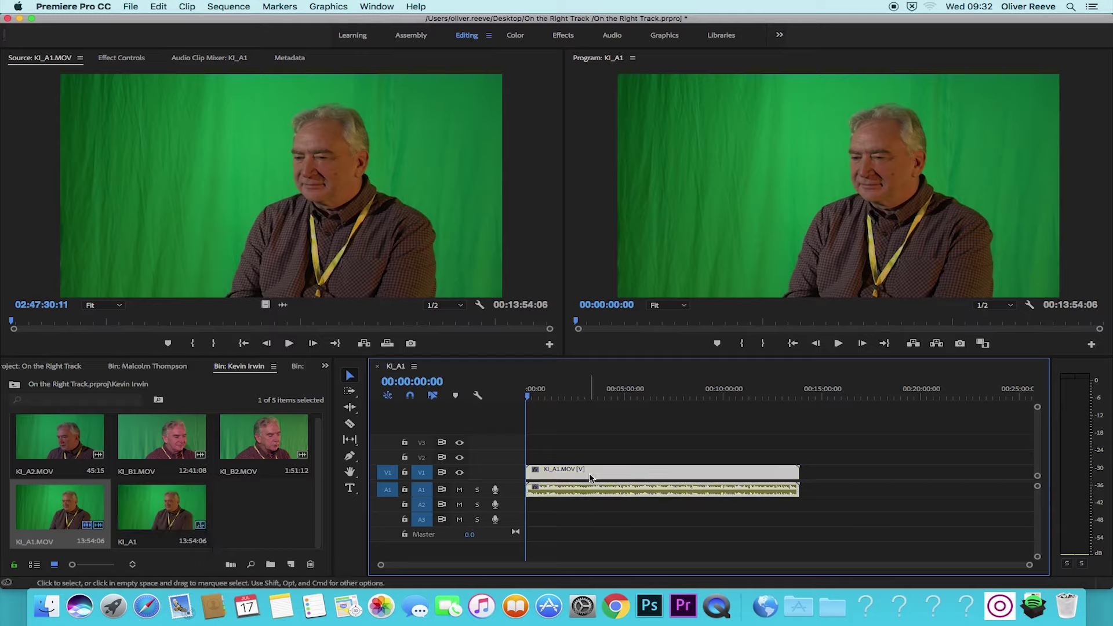
{"action": "key", "text": "Delete"}
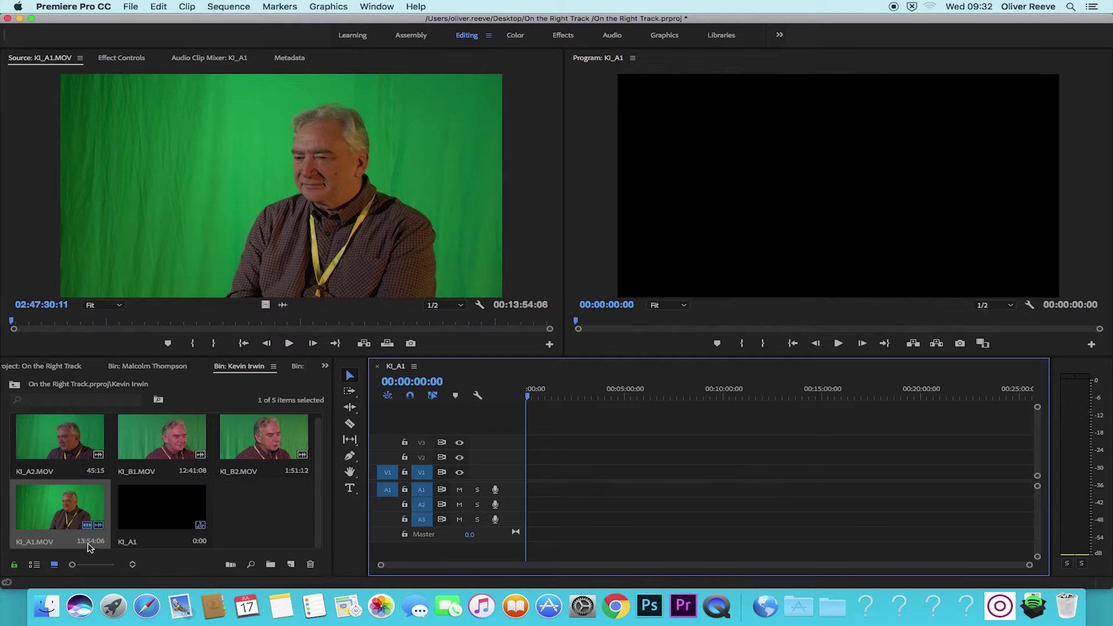
{"action": "left_click", "coordinate": [34, 564]}
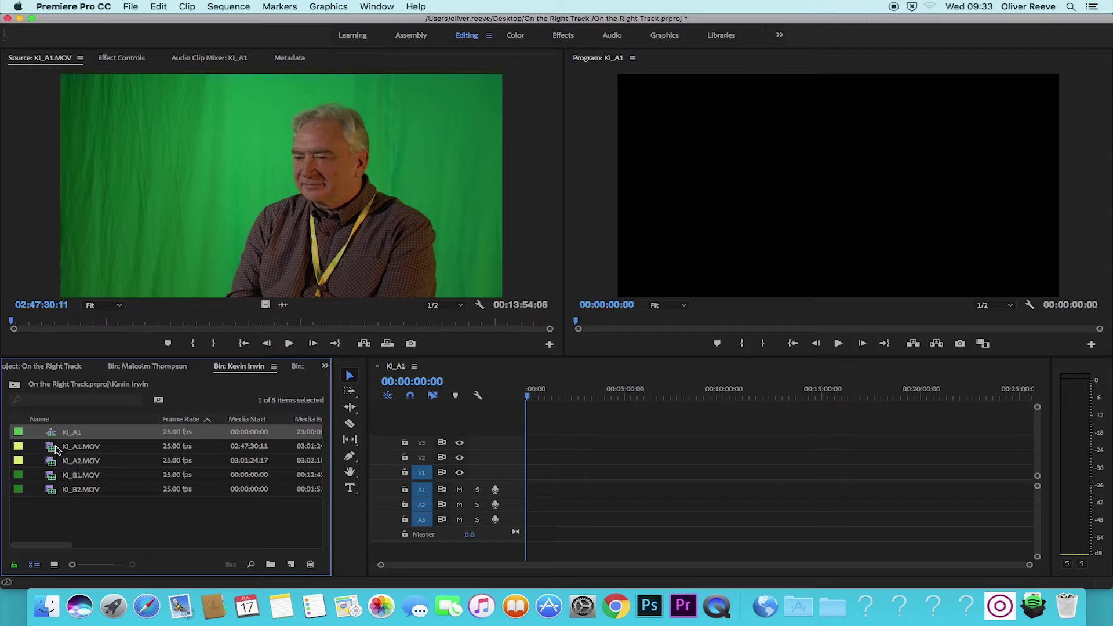
Step: Save the project with Cmd+S and rename the KI_A1 sequence to KI_Rough Cut
{"action": "mouse_move", "coordinate": [78, 437]}
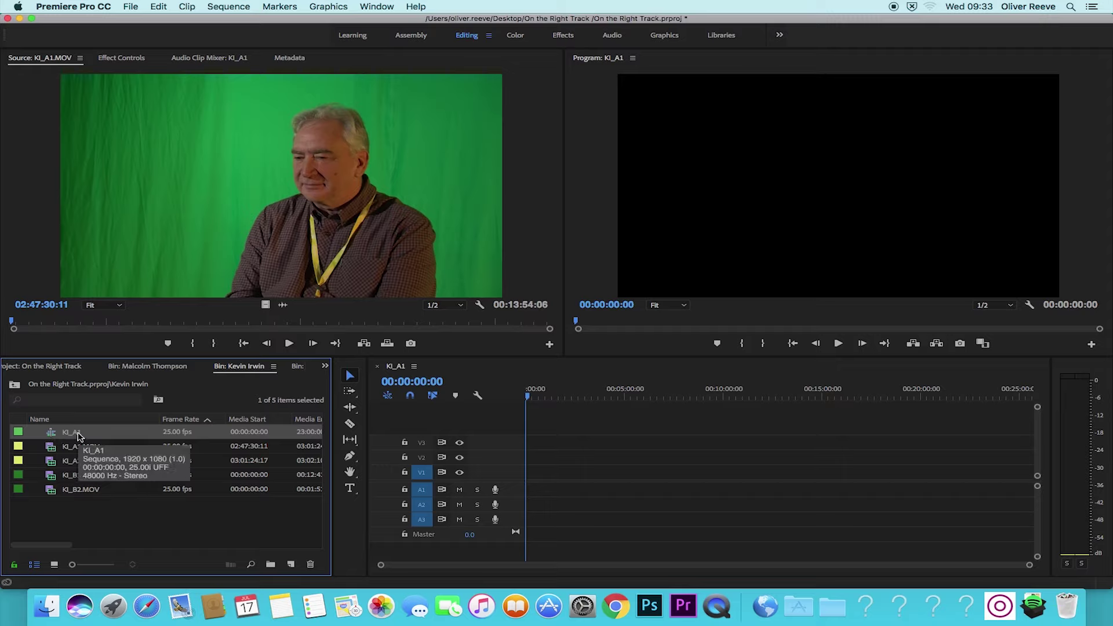
{"action": "key", "text": "cmd+s"}
{"action": "left_click", "coordinate": [78, 434]}
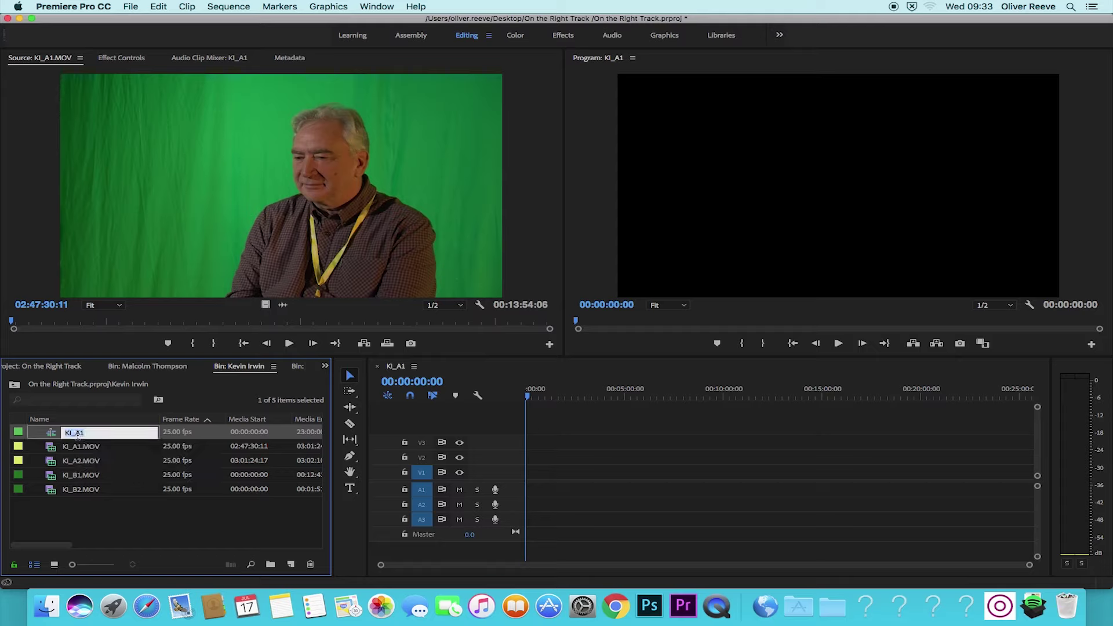
{"action": "type", "text": "Rough Cut"}
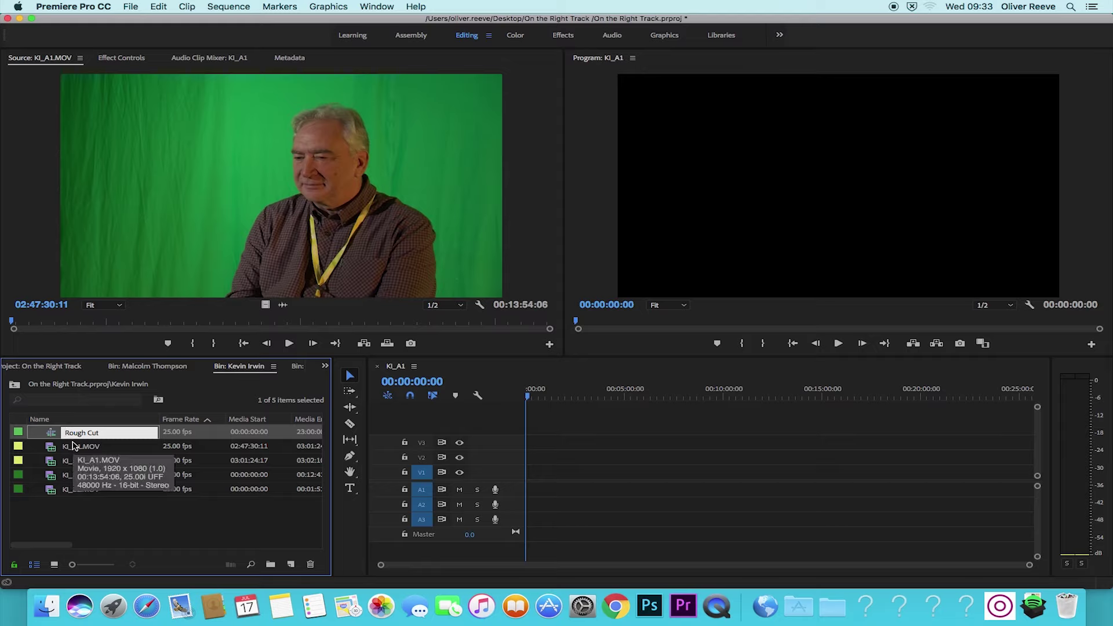
{"action": "type", "text": "KI_"}
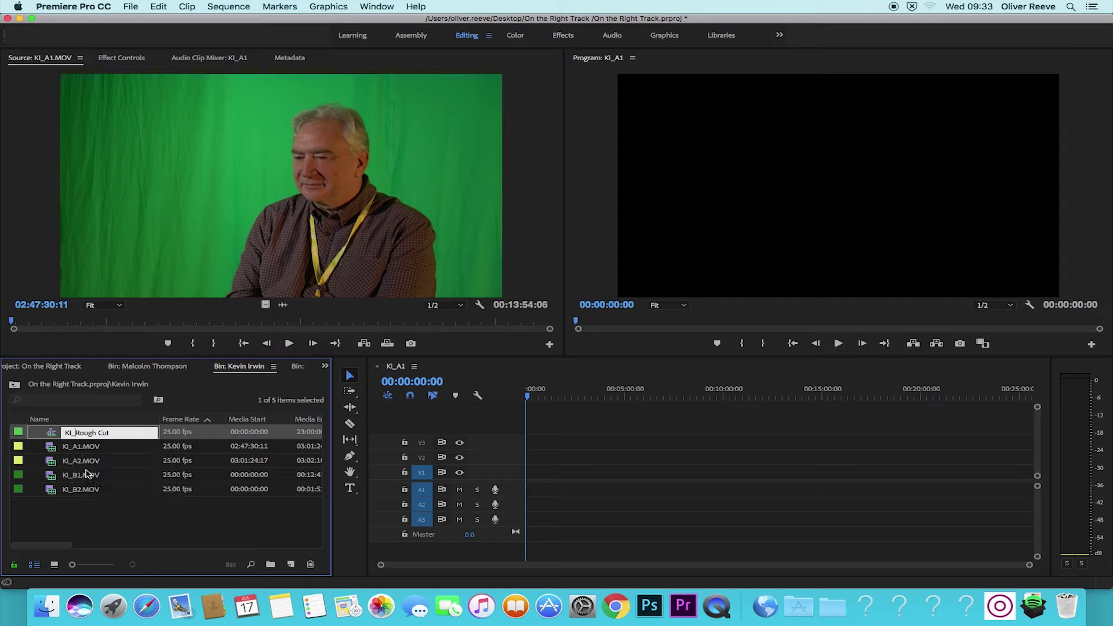
{"action": "left_click", "coordinate": [109, 525]}
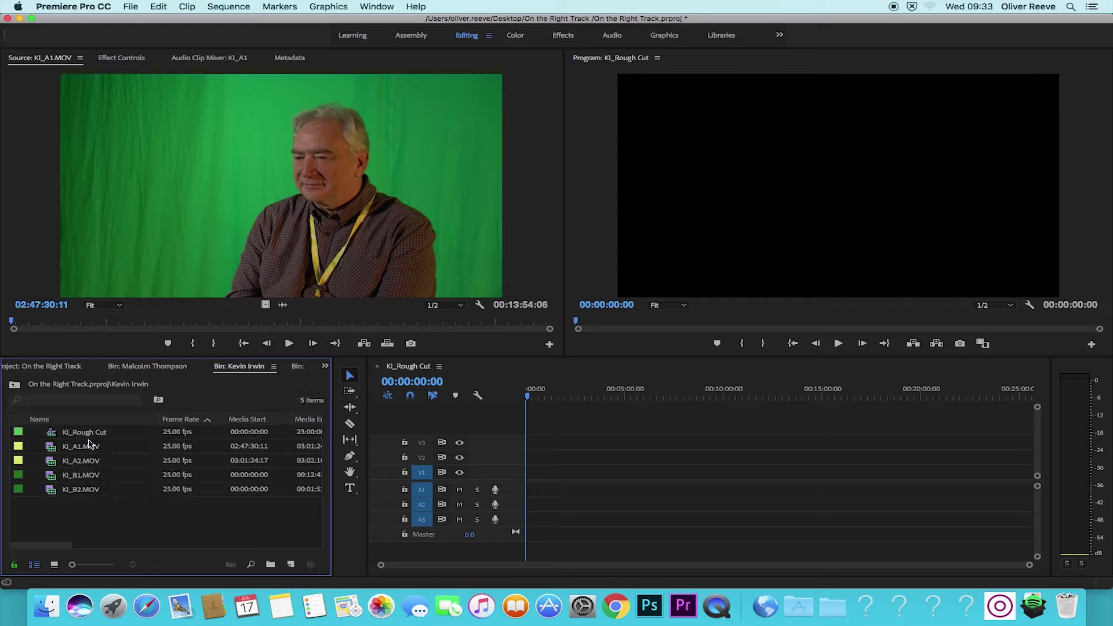
Step: Create a new bin named Sequences in the project's top-level folder list
{"action": "left_click", "coordinate": [148, 368]}
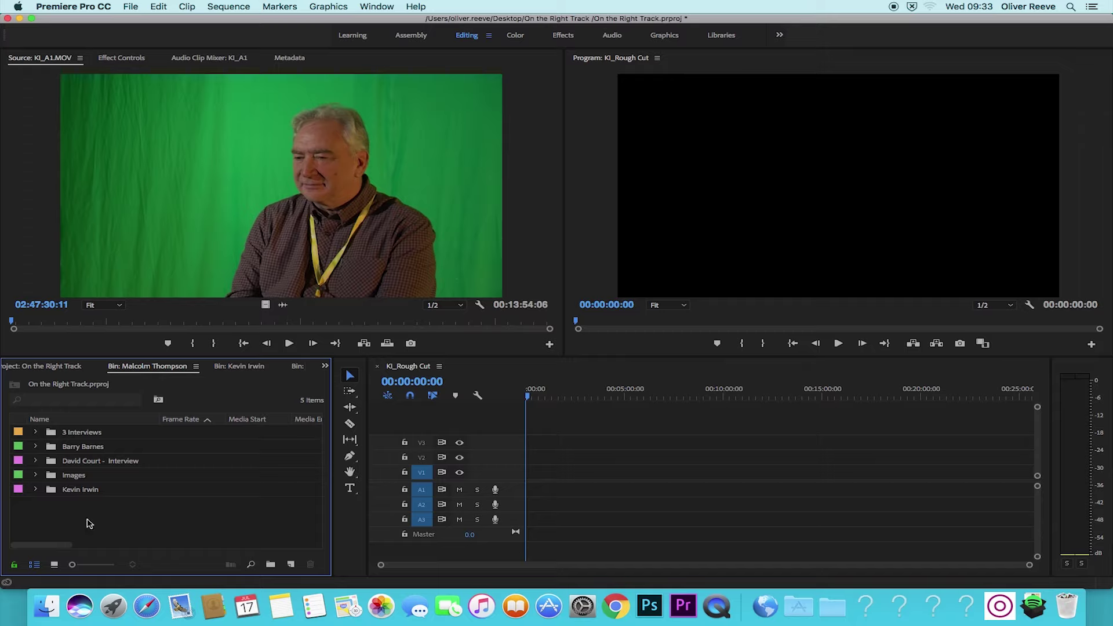
{"action": "right_click", "coordinate": [59, 516]}
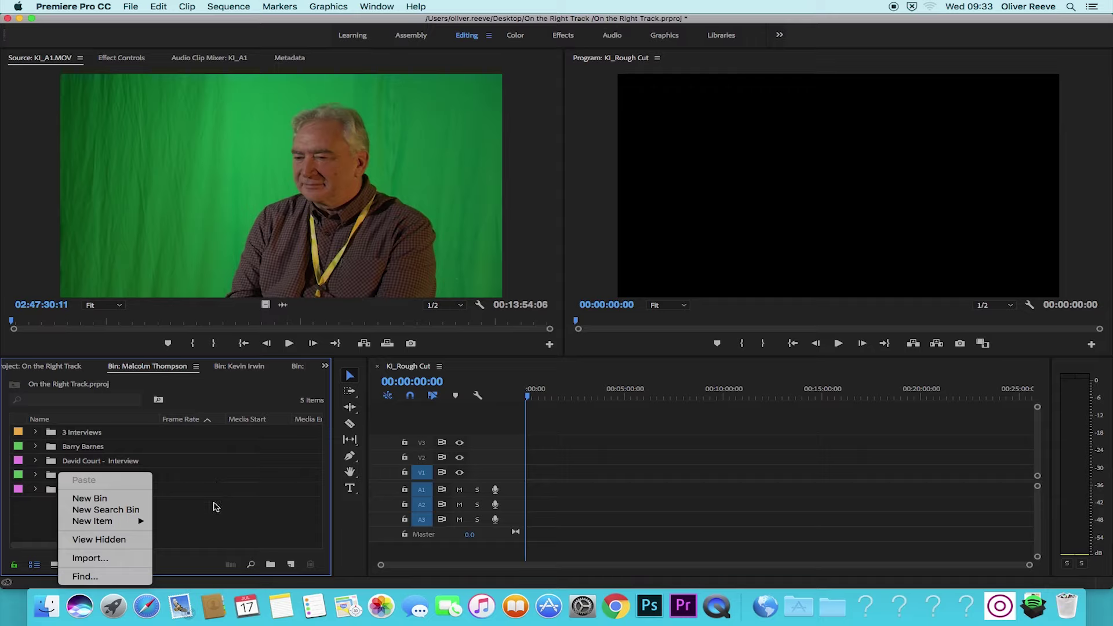
{"action": "mouse_move", "coordinate": [134, 524]}
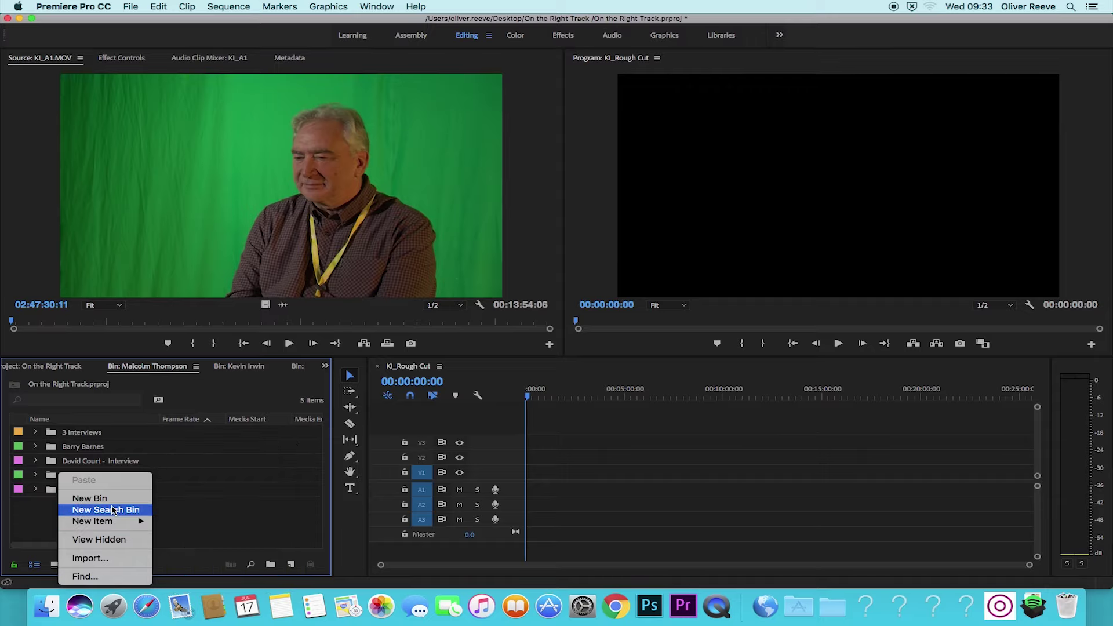
{"action": "left_click", "coordinate": [105, 499]}
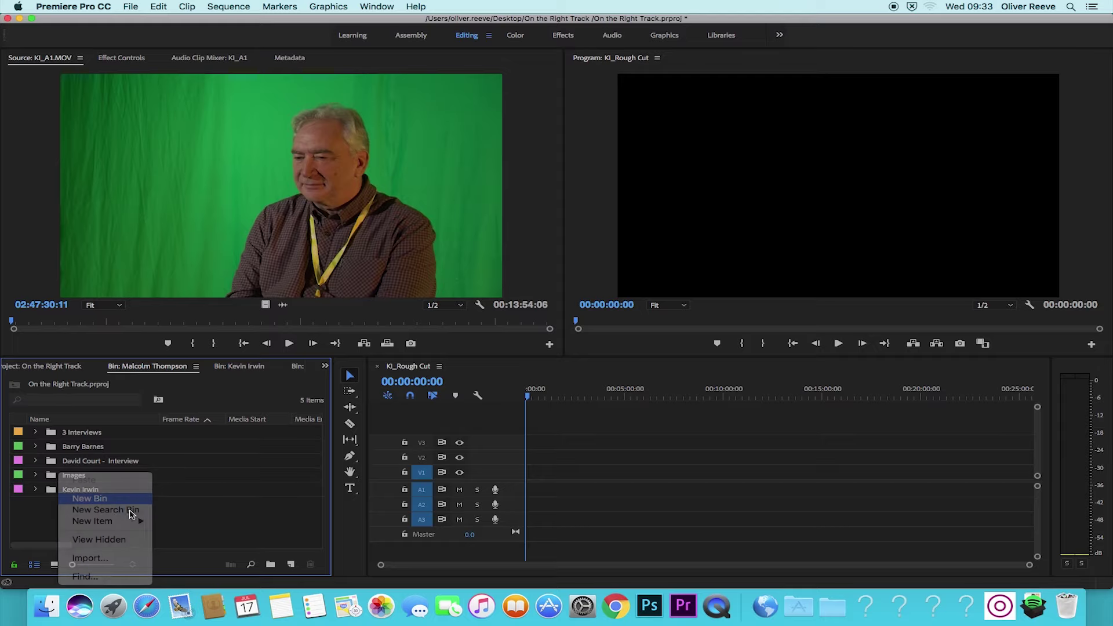
{"action": "type", "text": "Sequen"}
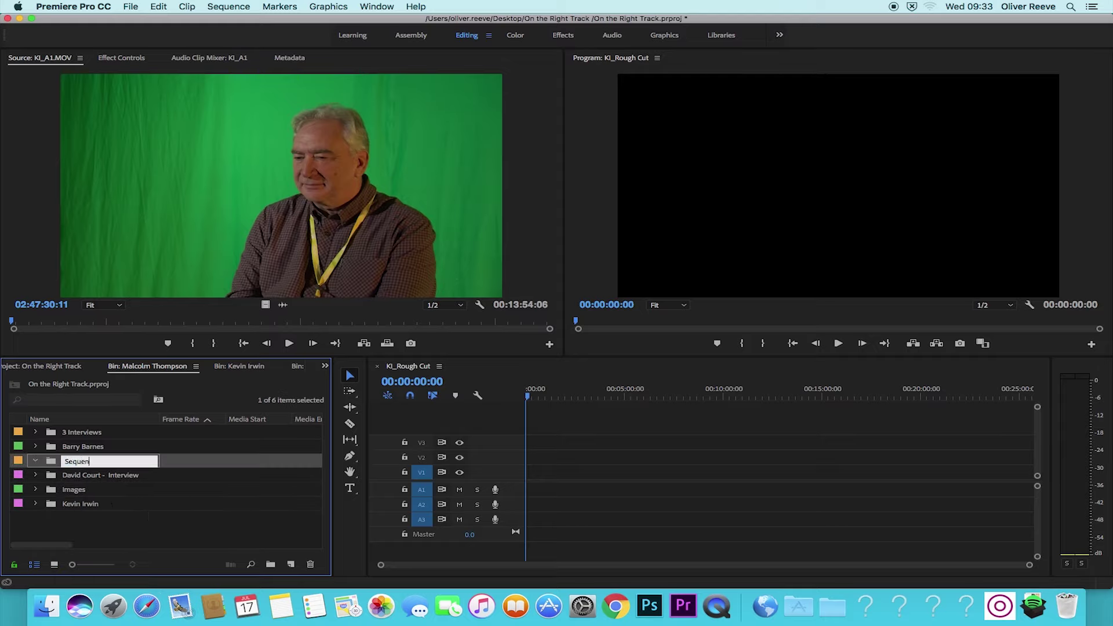
{"action": "type", "text": "ces"}
{"action": "key", "text": "Return"}
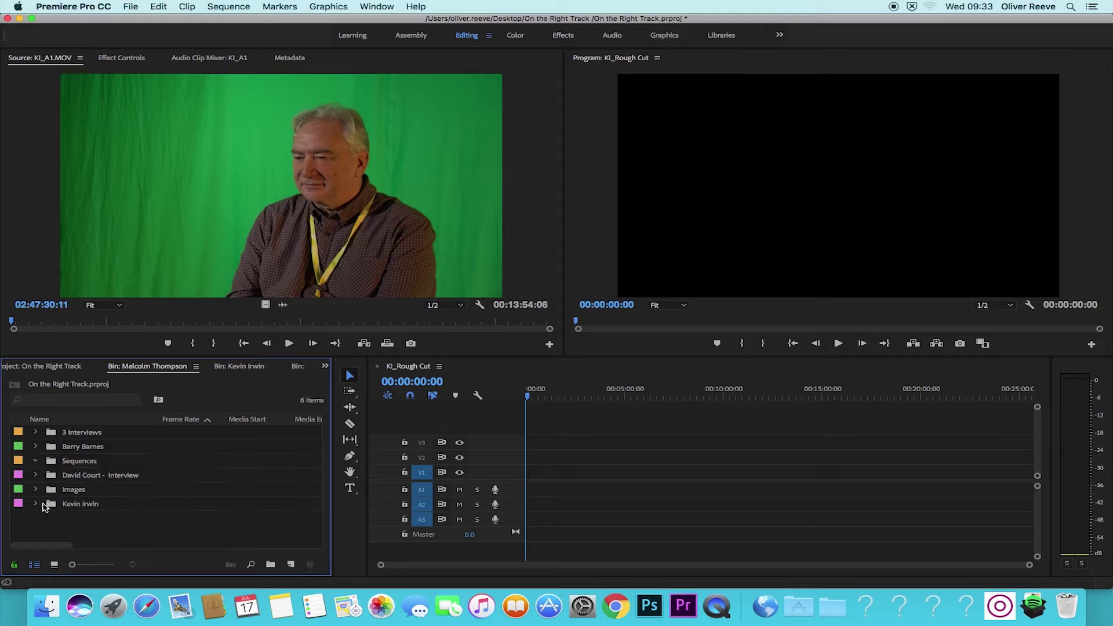
{"action": "left_click", "coordinate": [35, 503]}
{"action": "left_click_drag", "start_coordinate": [84, 518], "coordinate": [86, 462]}
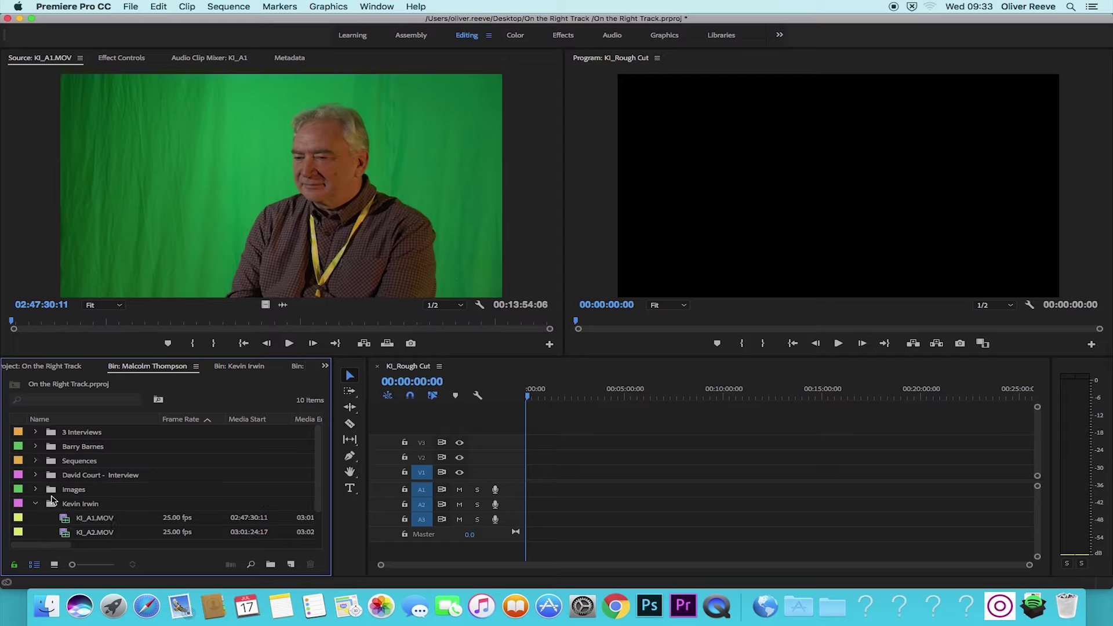
{"action": "left_click", "coordinate": [36, 504]}
{"action": "left_click", "coordinate": [36, 461]}
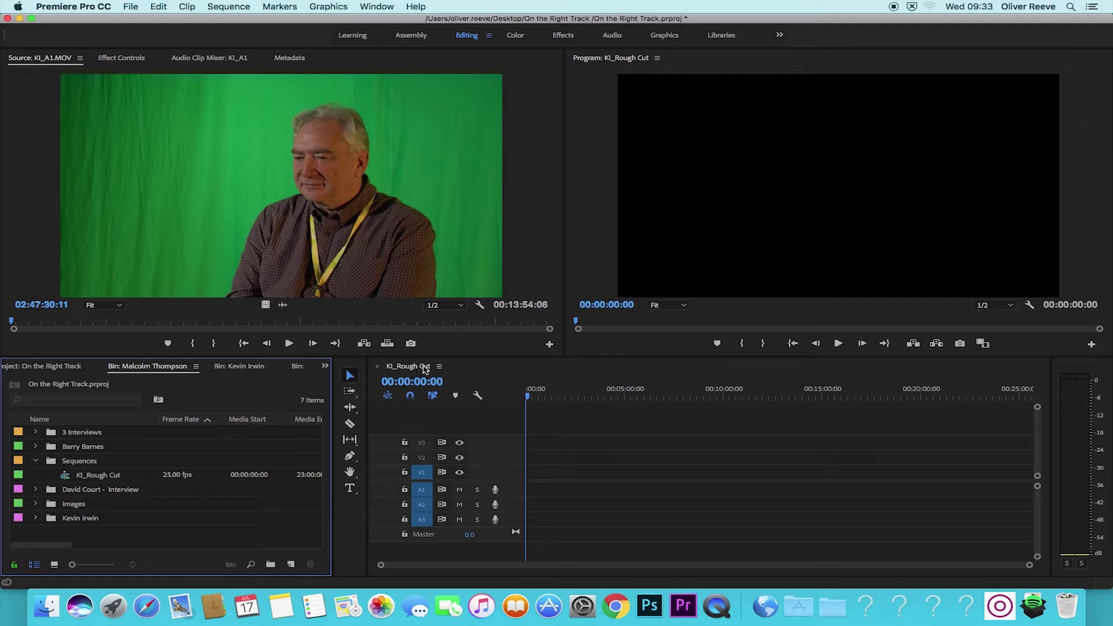
{"action": "left_click", "coordinate": [36, 461]}
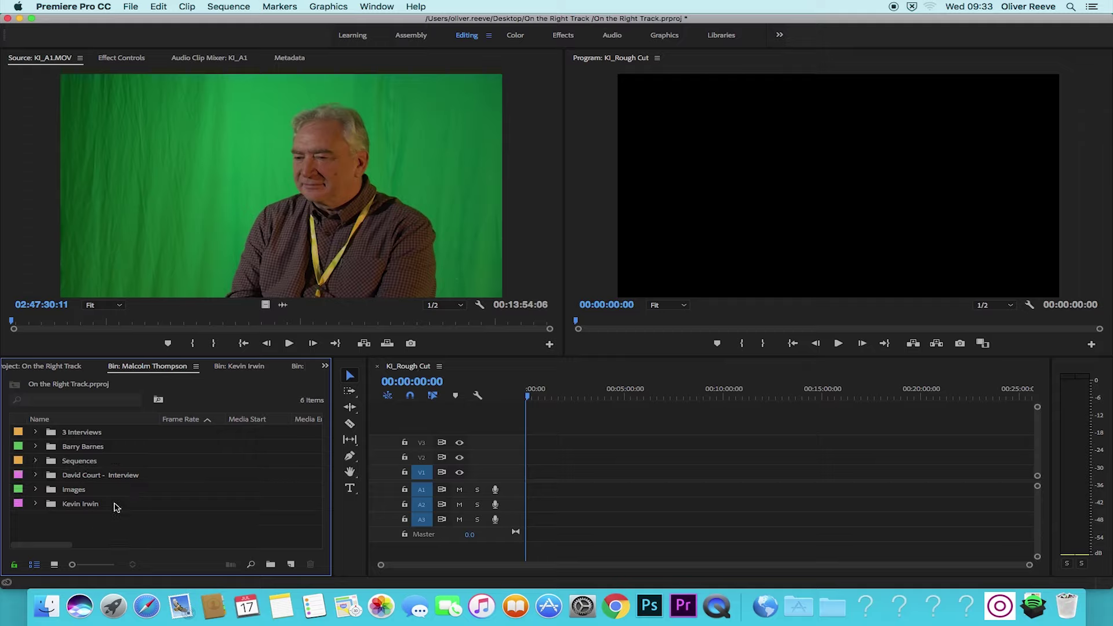